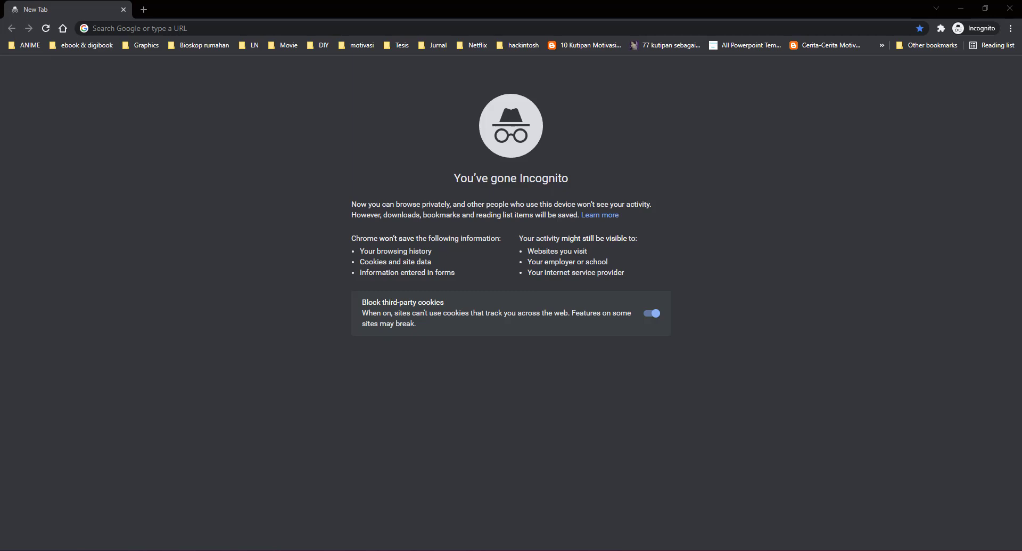
Copy the infinityfree.net address from Notepad and paste it into Chrome's address bar
{"action": "left_click_drag", "start_coordinate": [0, 218], "coordinate": [426, 290]}
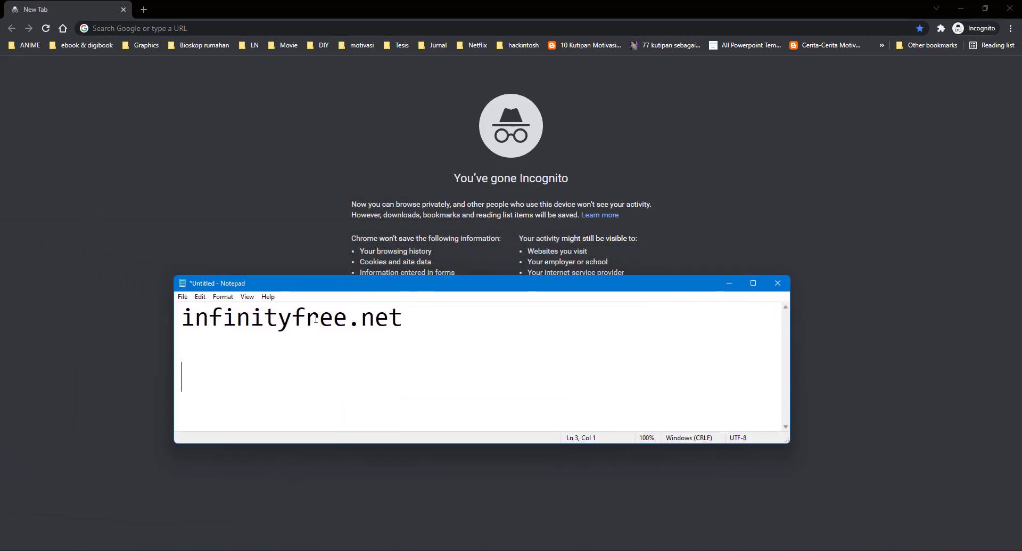
{"action": "left_click_drag", "start_coordinate": [237, 316], "coordinate": [344, 315]}
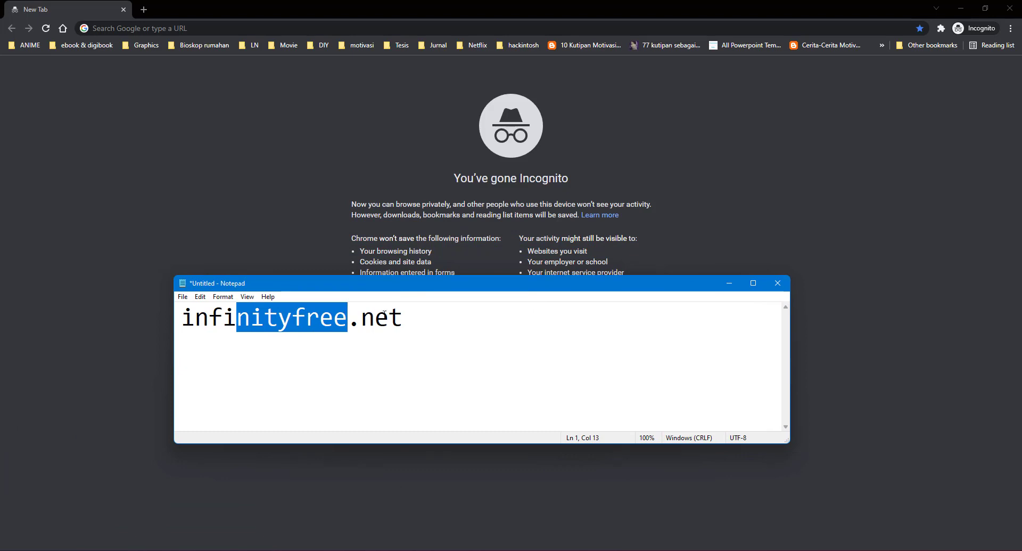
{"action": "left_click_drag", "start_coordinate": [429, 326], "coordinate": [187, 336]}
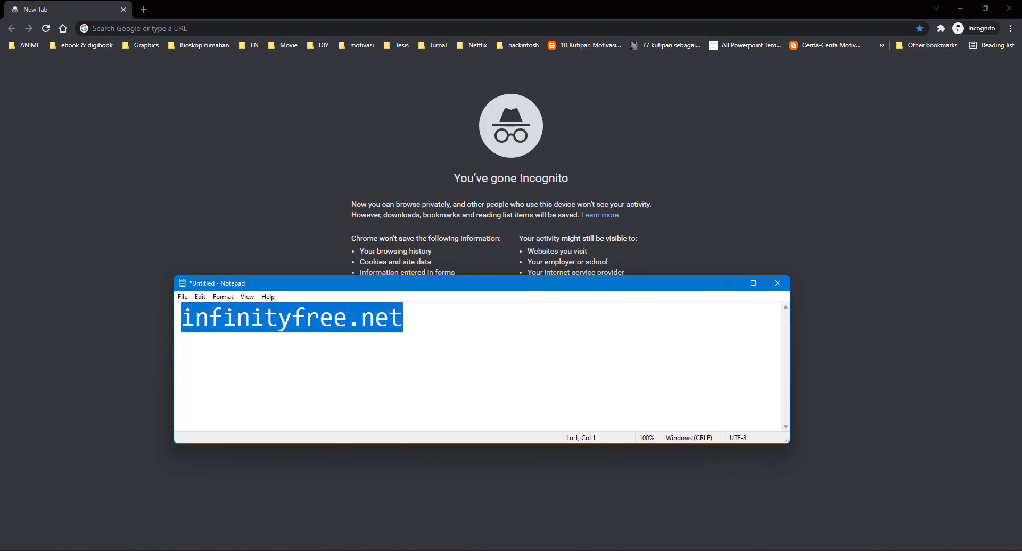
{"action": "left_click", "coordinate": [231, 336]}
{"action": "left_click_drag", "start_coordinate": [186, 321], "coordinate": [402, 322]}
{"action": "left_click", "coordinate": [422, 321]}
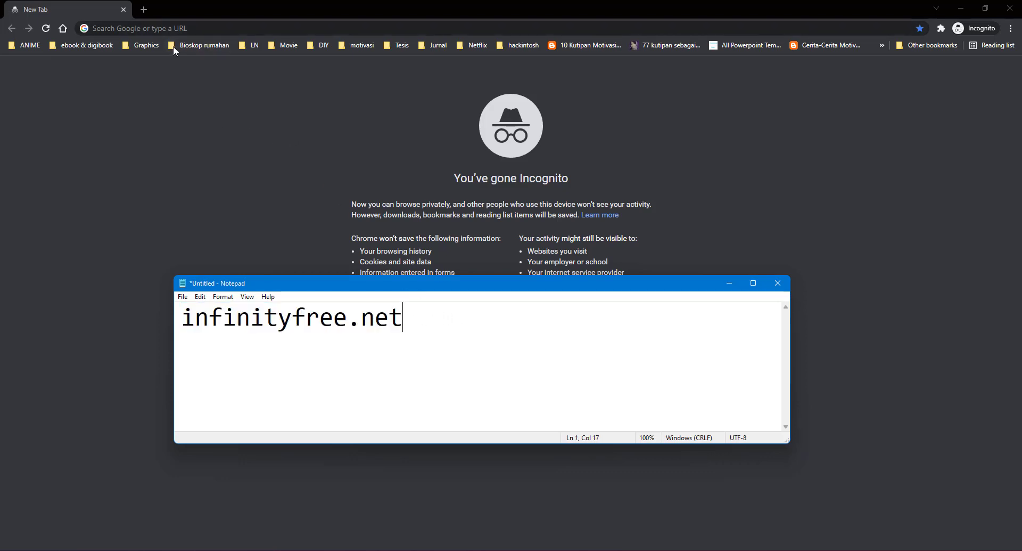
{"action": "key", "text": "ctrl+a"}
{"action": "key", "text": "ctrl+c"}
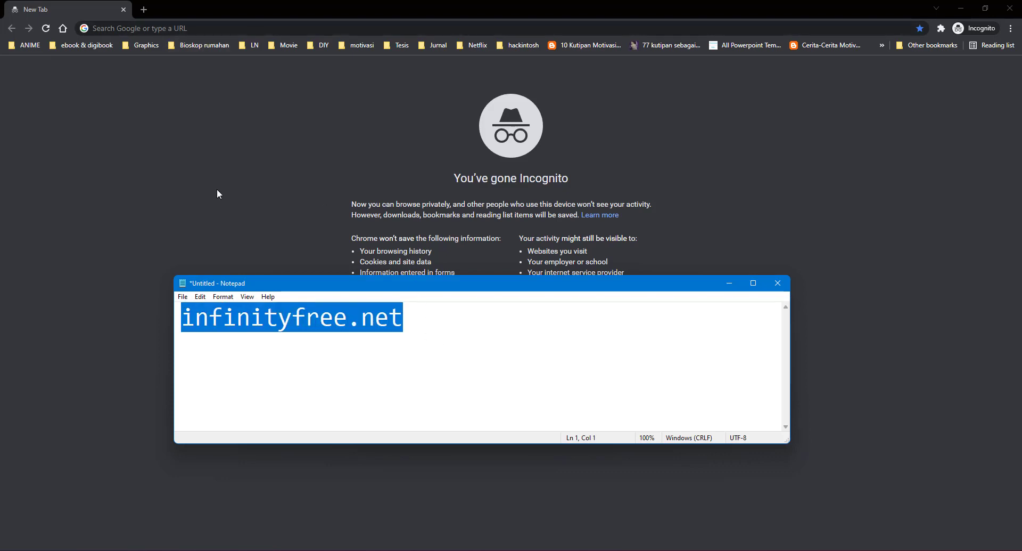
{"action": "left_click", "coordinate": [162, 28]}
{"action": "key", "text": "ctrl+v"}
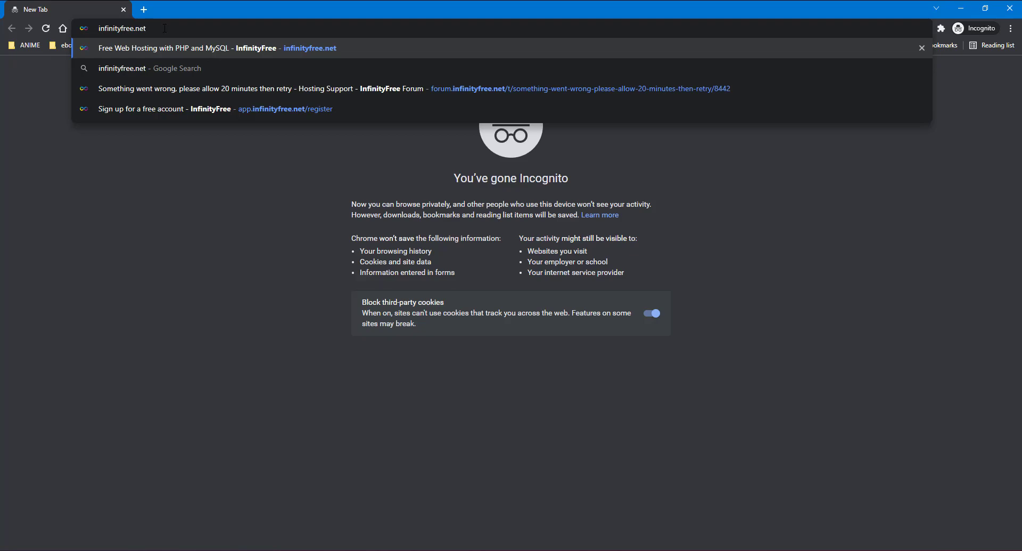
Load infinityfree.net and open the free account sign-up form
{"action": "key", "text": "Return"}
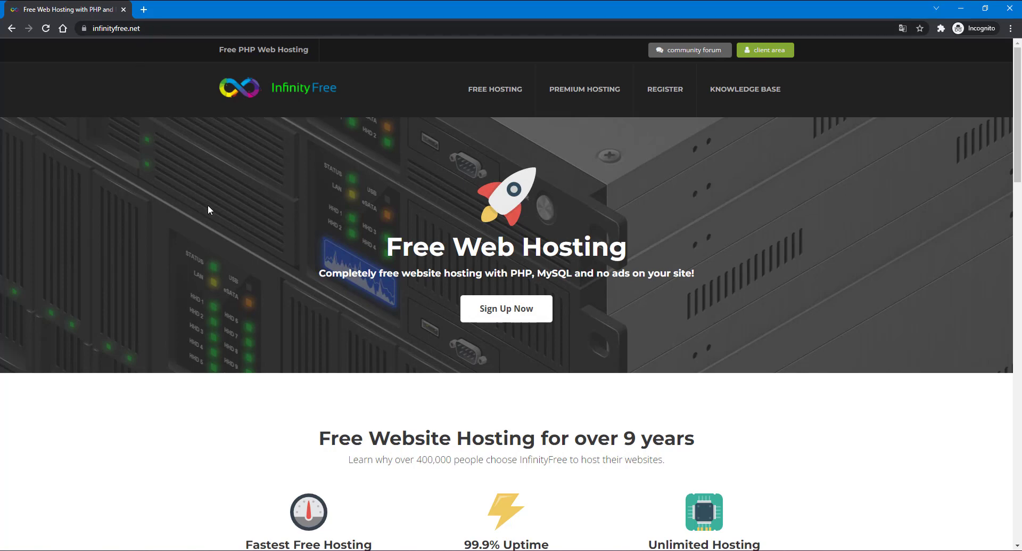
{"action": "scroll", "coordinate": [203, 210], "scroll_direction": "down", "scroll_amount": 1}
{"action": "scroll", "coordinate": [200, 212], "scroll_direction": "up", "scroll_amount": 1}
{"action": "left_click", "coordinate": [519, 314]}
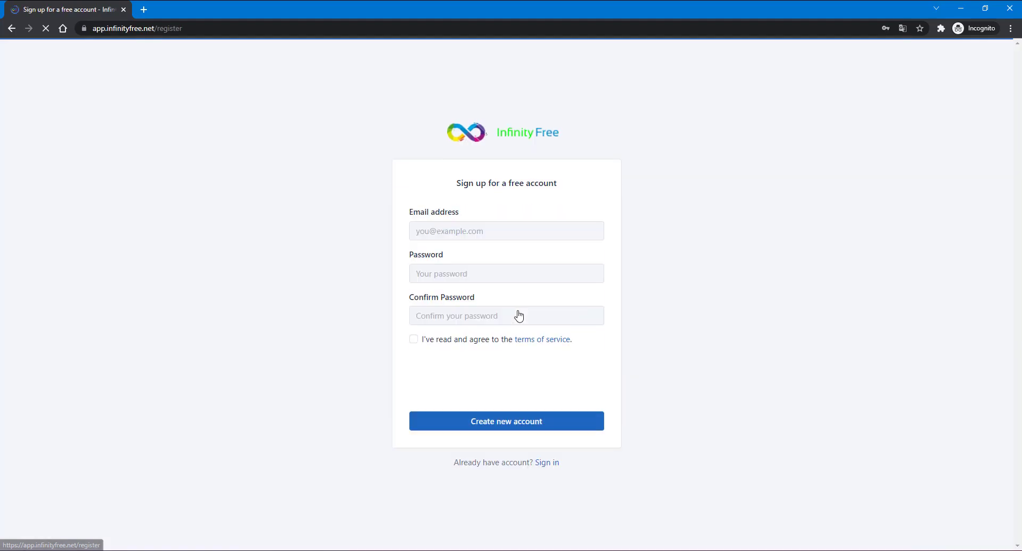
Enter the sign-up email address and account password, and accept the terms of service
{"action": "left_click", "coordinate": [446, 233]}
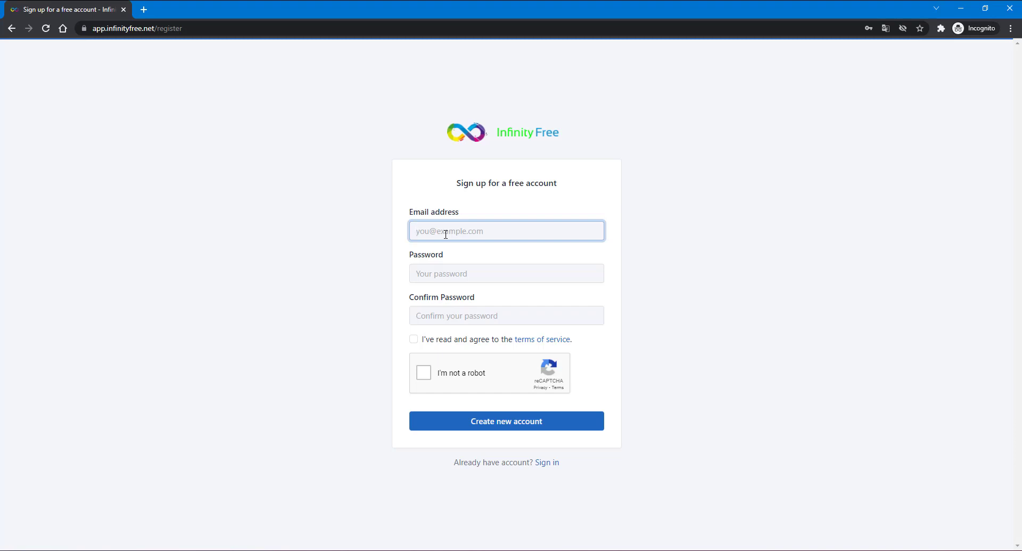
{"action": "key", "text": "Tab"}
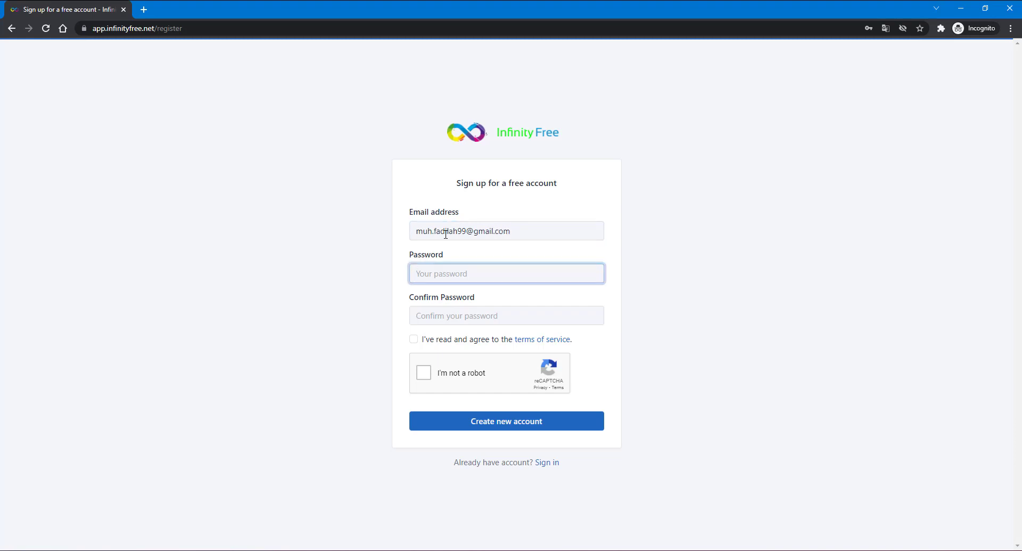
{"action": "type", "text": "•••••••••"}
{"action": "key", "text": "Tab"}
{"action": "type", "text": "•••••••••"}
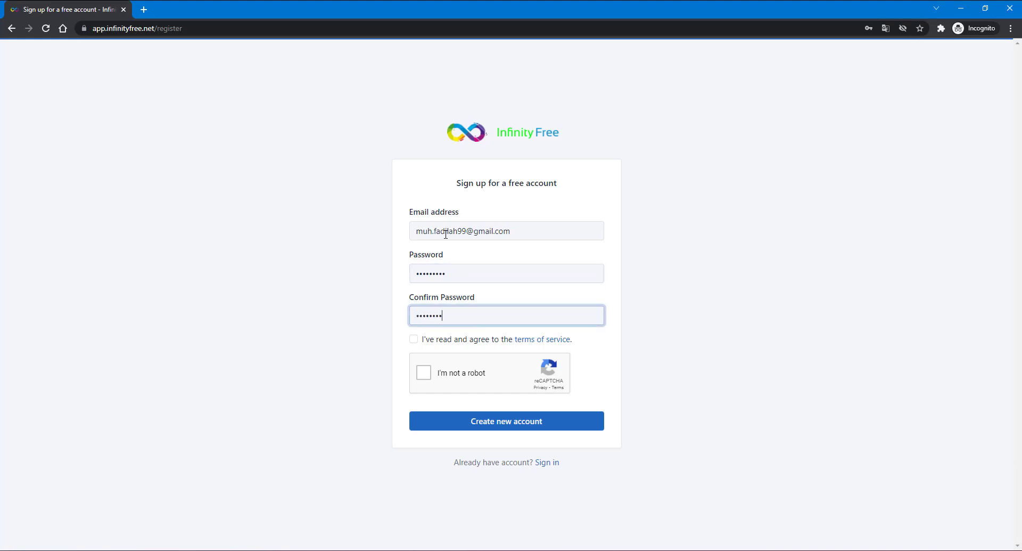
{"action": "key", "text": "Tab"}
{"action": "key", "text": "space"}
Solve the palm-tree reCAPTCHA challenge and submit the new account form
{"action": "key", "text": "Tab"}
{"action": "key", "text": "Tab"}
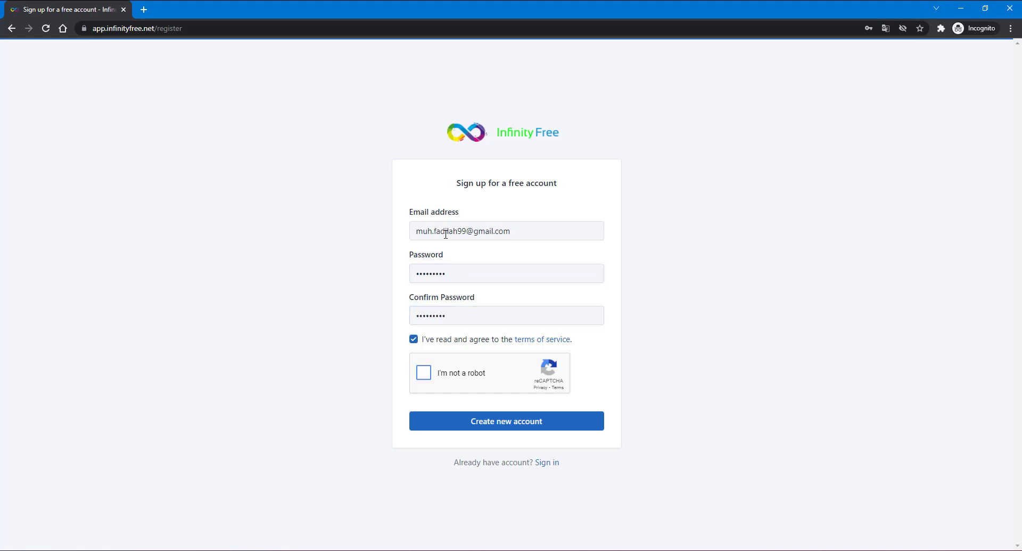
{"action": "key", "text": "space"}
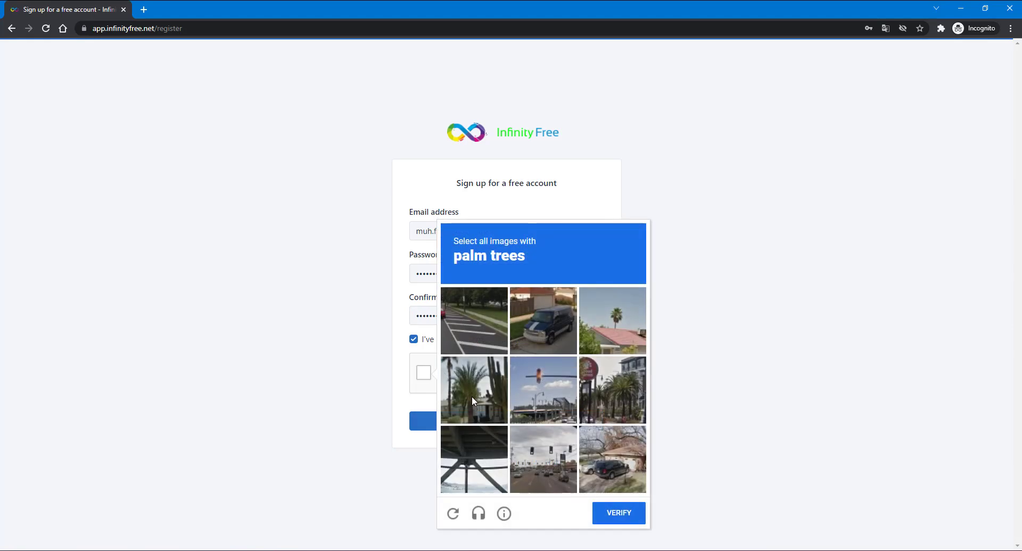
{"action": "left_click", "coordinate": [472, 395]}
{"action": "left_click", "coordinate": [619, 334]}
{"action": "left_click", "coordinate": [628, 403]}
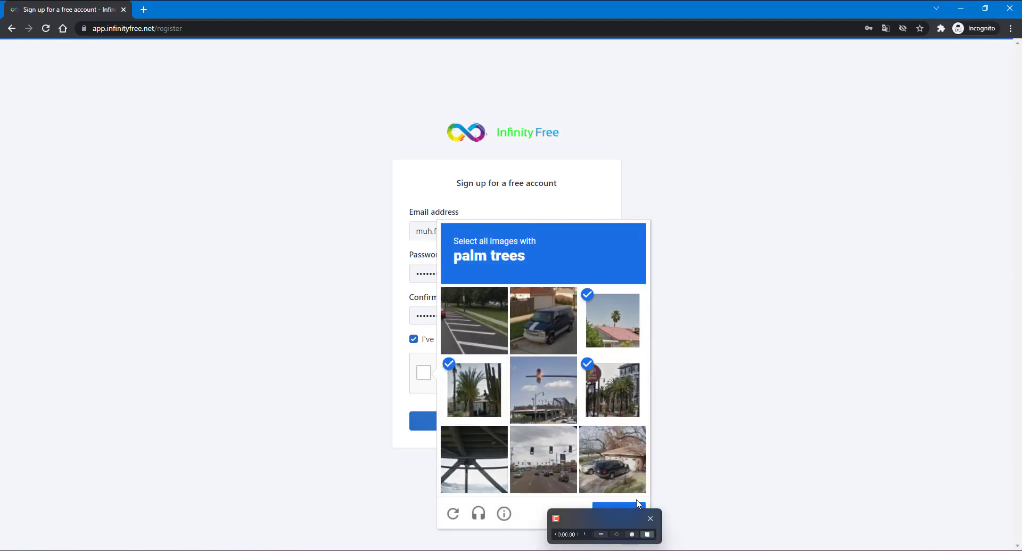
{"action": "left_click", "coordinate": [618, 513]}
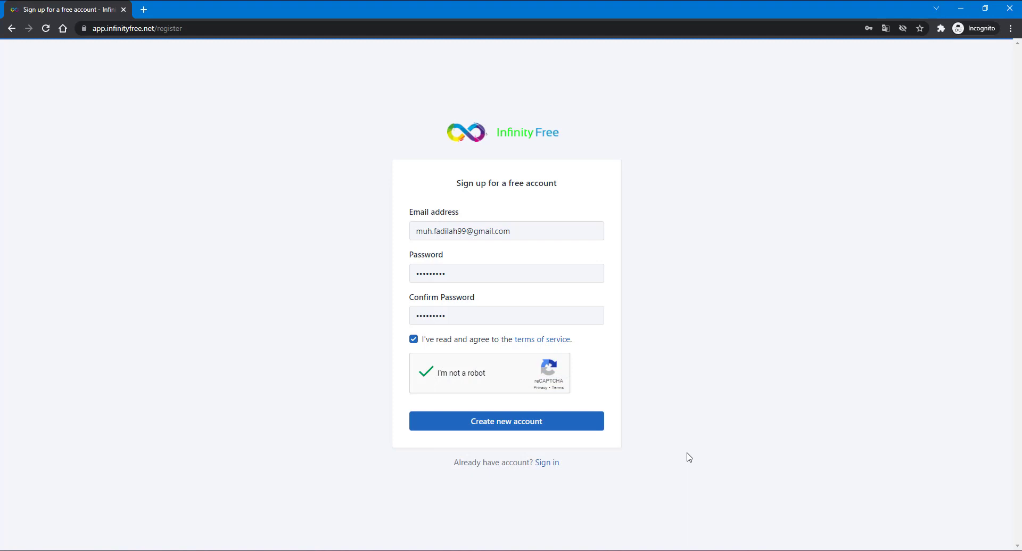
{"action": "left_click", "coordinate": [511, 424]}
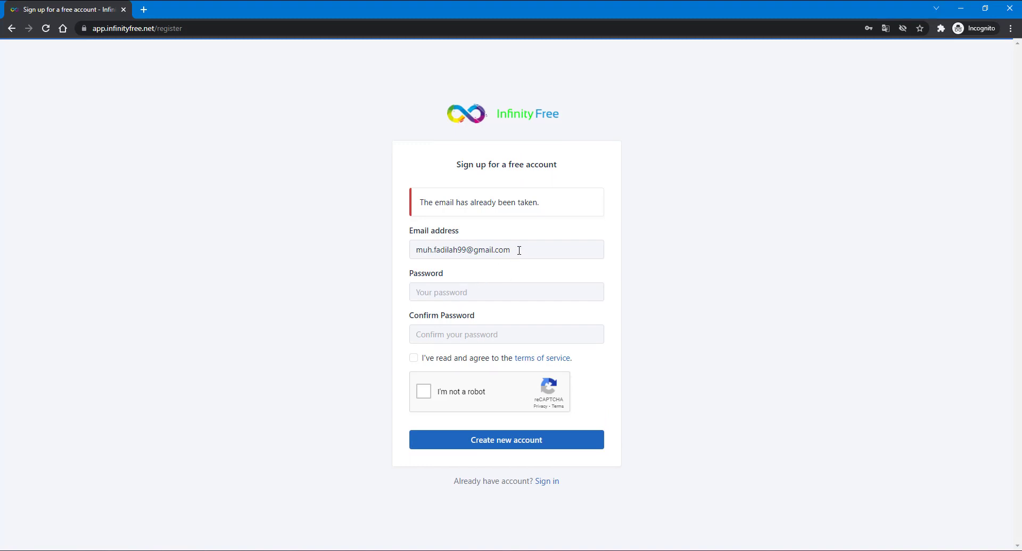
Select the rejected email address in the sign-up form so it can be replaced
{"action": "left_click_drag", "start_coordinate": [519, 250], "coordinate": [393, 253]}
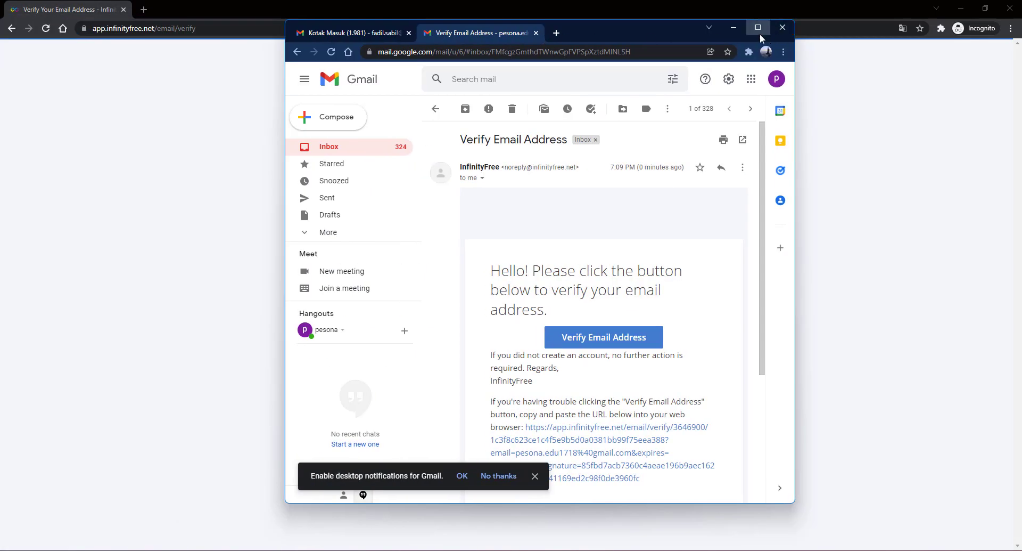
Copy the verification link from InfinityFree's Gmail message and paste it into a new tab
{"action": "left_click", "coordinate": [758, 30]}
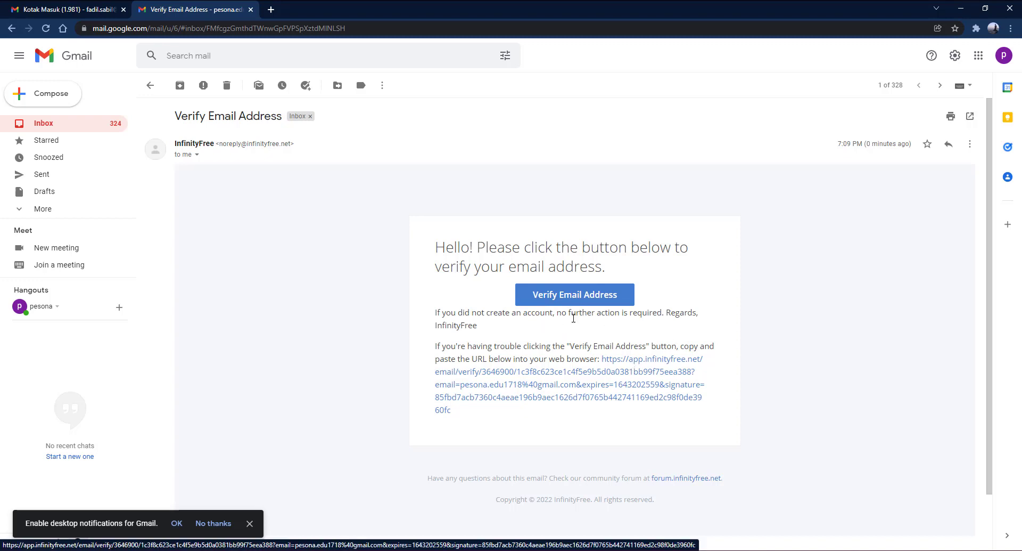
{"action": "left_click_drag", "start_coordinate": [599, 360], "coordinate": [597, 414]}
{"action": "key", "text": "ctrl+c"}
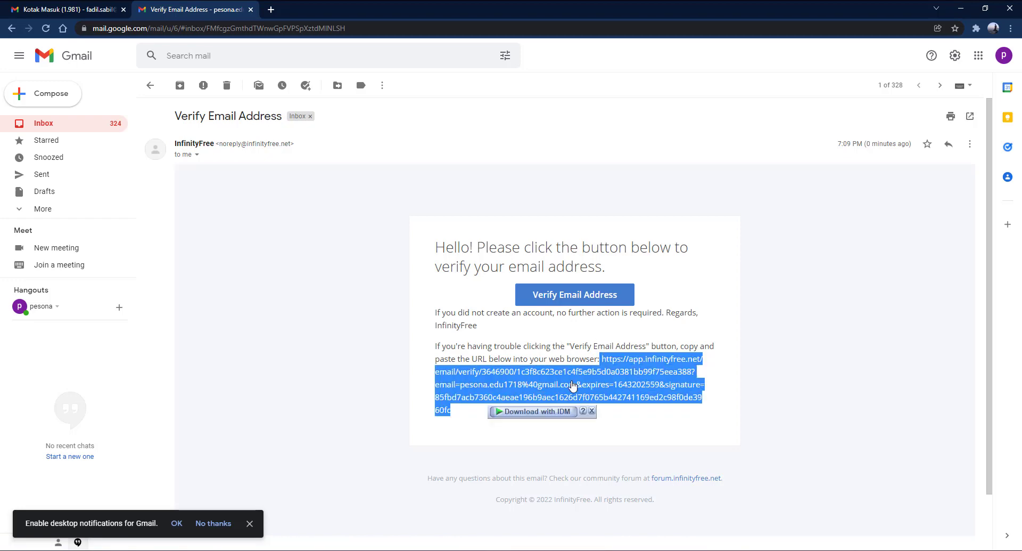
{"action": "key", "text": "alt+Tab"}
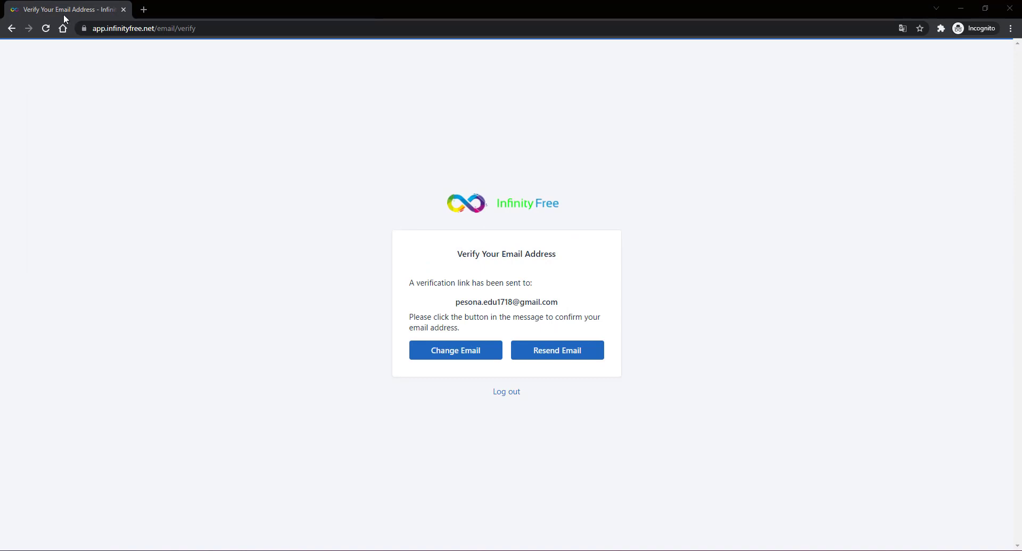
{"action": "left_click", "coordinate": [136, 10]}
{"action": "key", "text": "ctrl+v"}
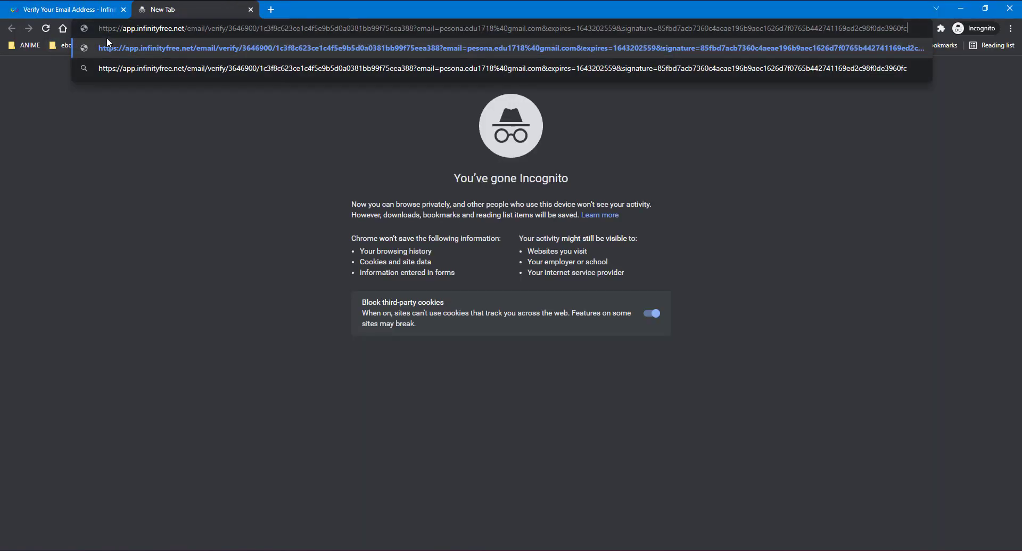
Load the verification link to confirm the email, then start a new hosting account
{"action": "key", "text": "Return"}
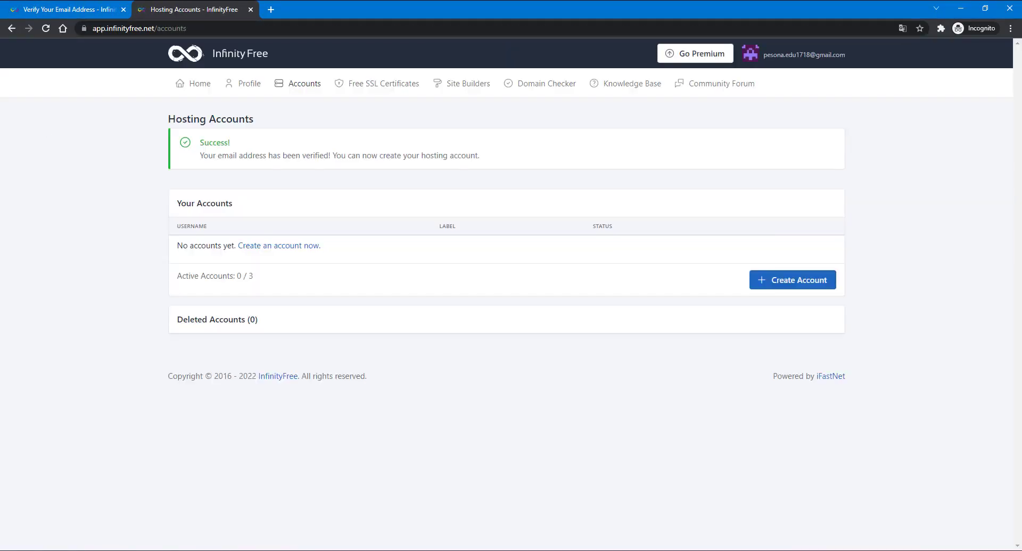
{"action": "key", "text": "alt+Tab"}
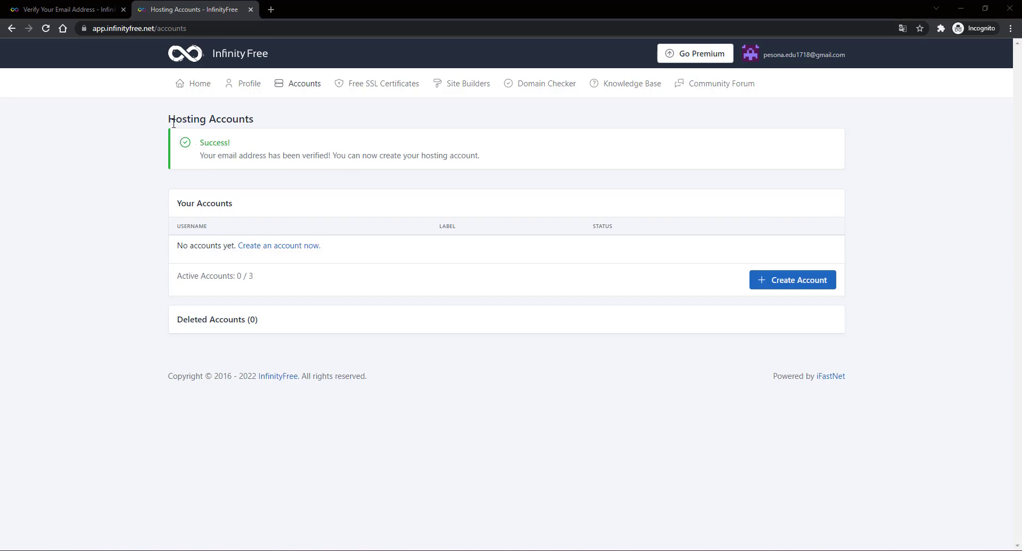
{"action": "left_click_drag", "start_coordinate": [169, 119], "coordinate": [269, 126]}
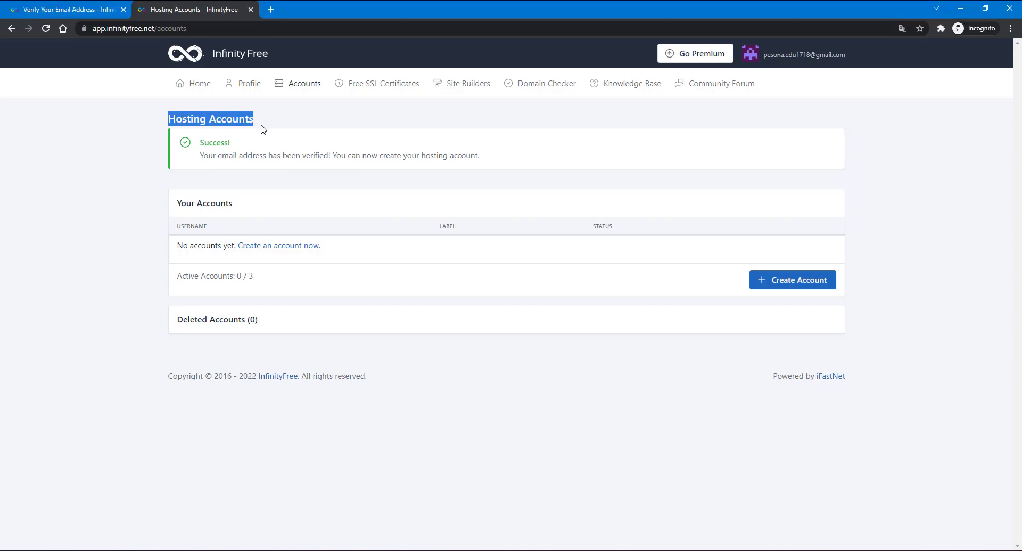
{"action": "left_click", "coordinate": [141, 309]}
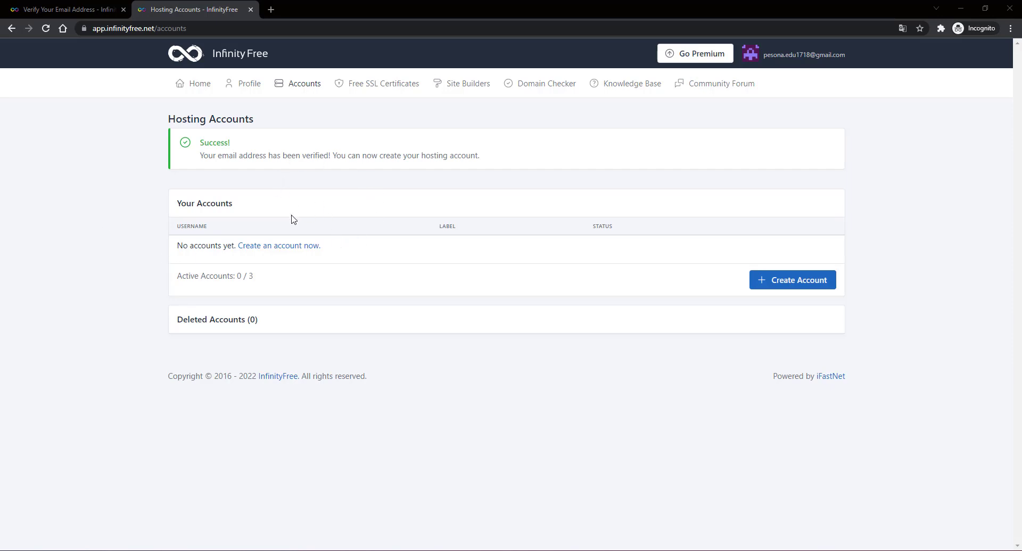
{"action": "left_click", "coordinate": [797, 286]}
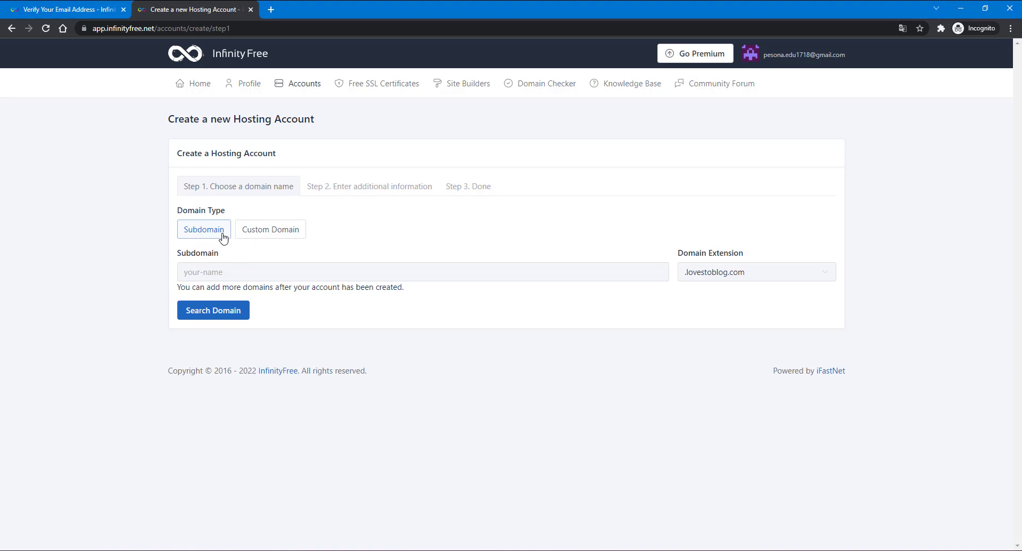
Check availability of the subdomain it-shop with the .epizy.com extension
{"action": "left_click", "coordinate": [214, 270]}
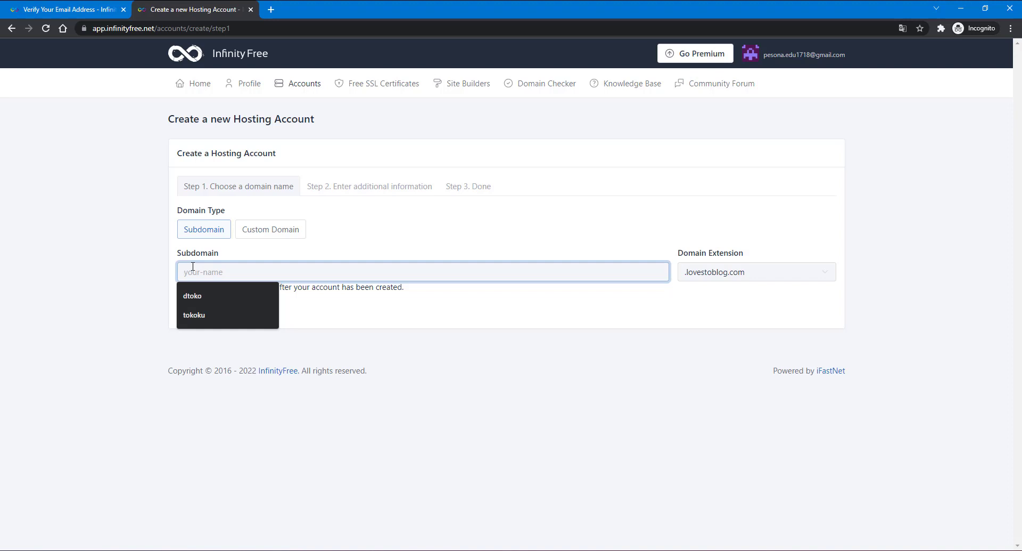
{"action": "type", "text": "it-"}
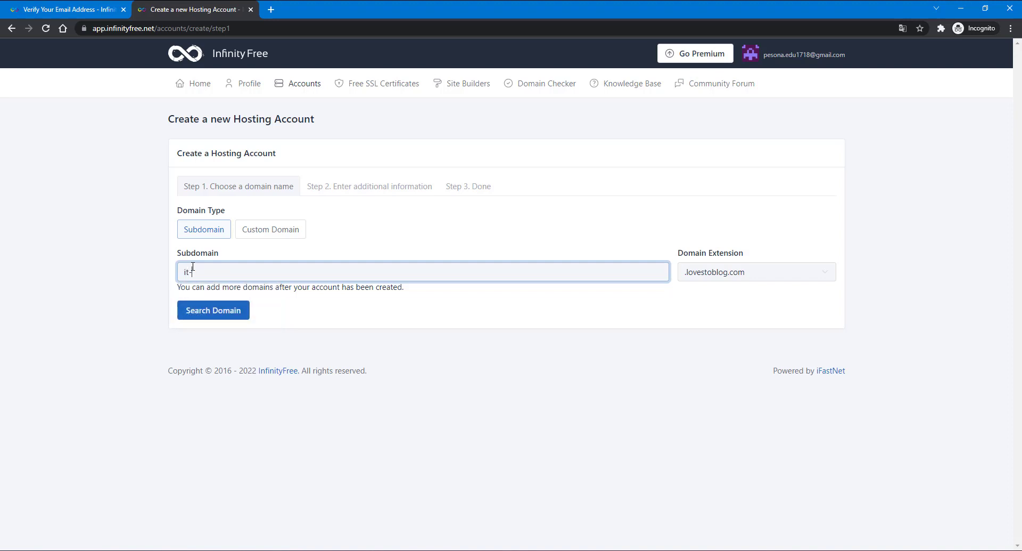
{"action": "type", "text": "shop"}
{"action": "left_click", "coordinate": [823, 279]}
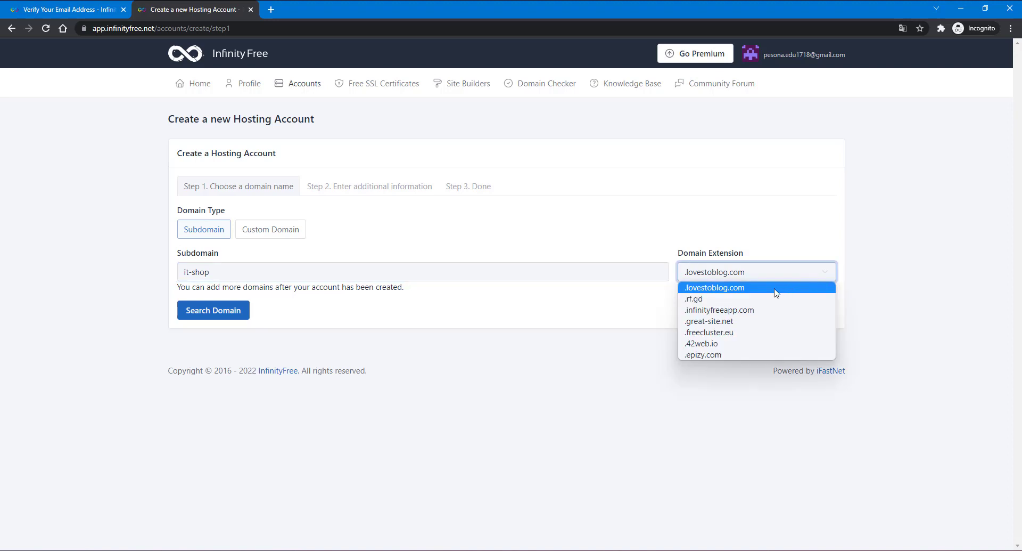
{"action": "left_click", "coordinate": [716, 354]}
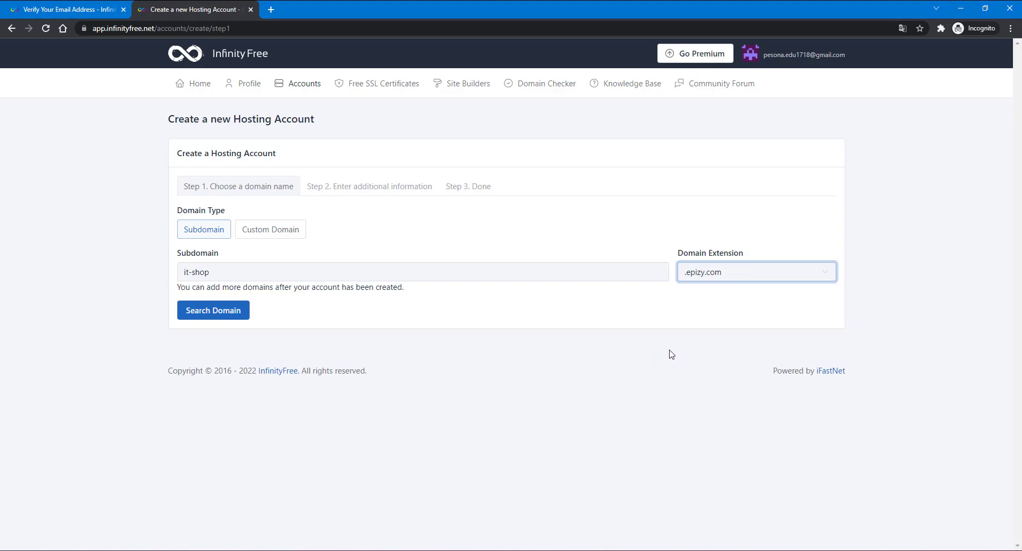
{"action": "left_click", "coordinate": [212, 311]}
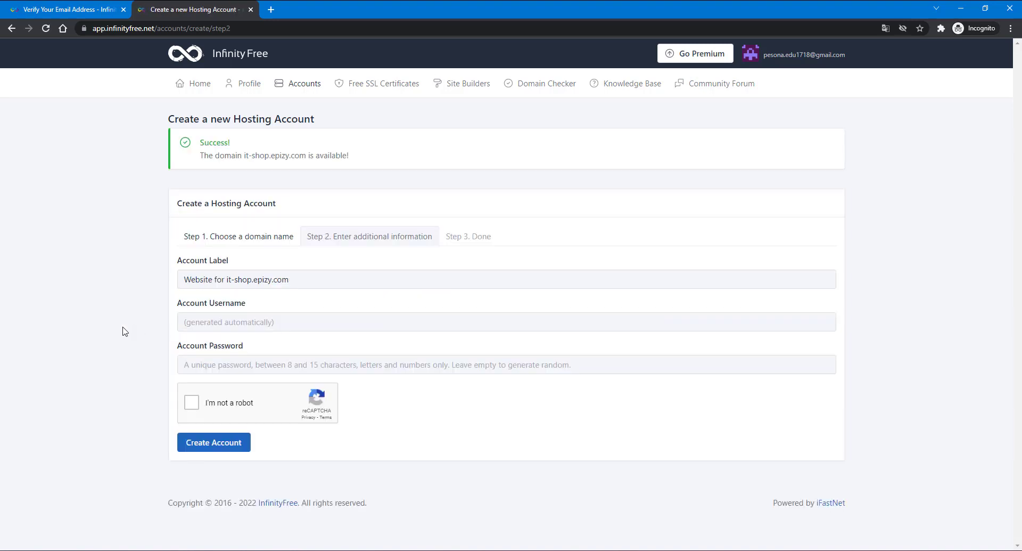
Change the hosting Account Label to 'IT Shop'
{"action": "left_click_drag", "start_coordinate": [178, 143], "coordinate": [357, 156]}
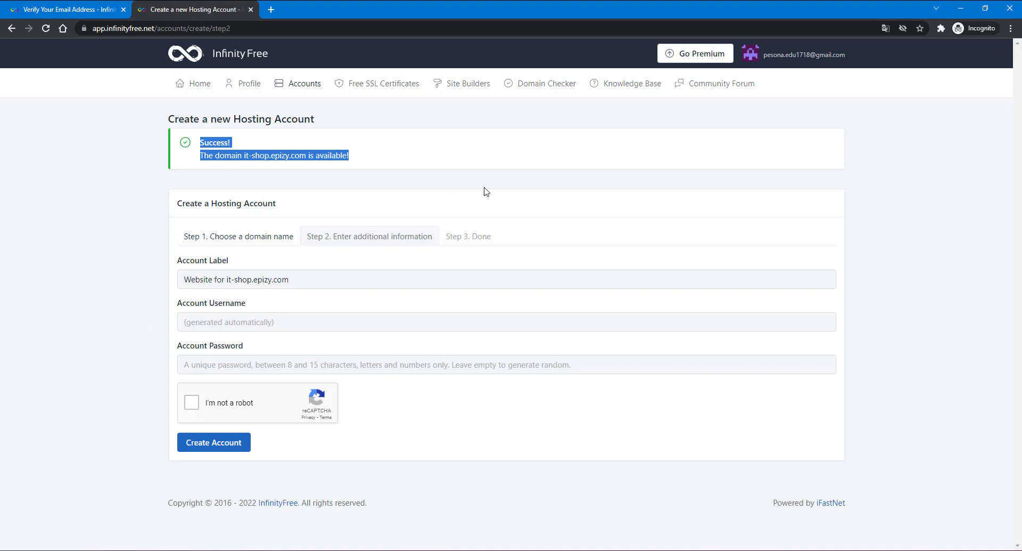
{"action": "left_click", "coordinate": [191, 156]}
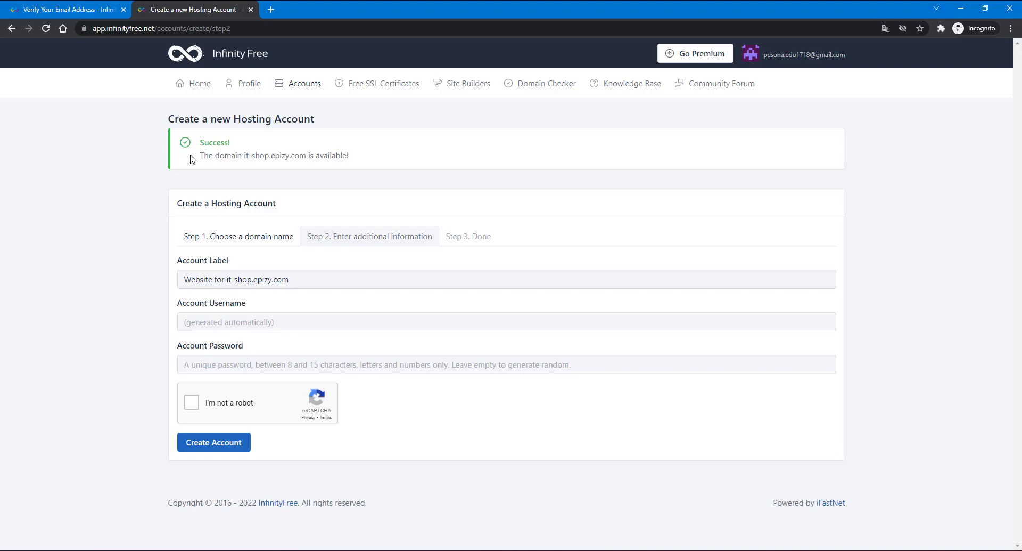
{"action": "left_click_drag", "start_coordinate": [198, 141], "coordinate": [238, 142]}
{"action": "left_click_drag", "start_coordinate": [303, 282], "coordinate": [154, 287]}
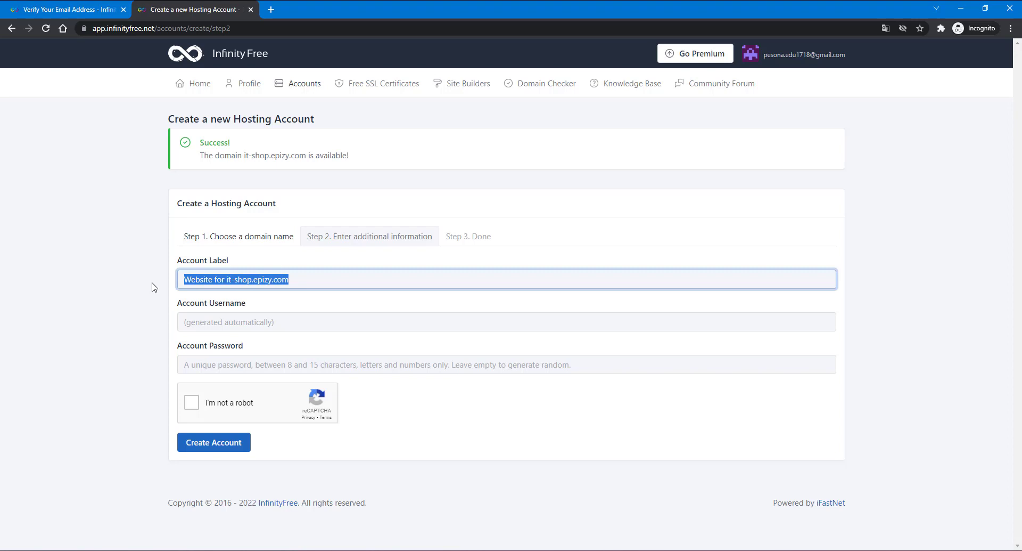
{"action": "key", "text": "BackSpace"}
{"action": "type", "text": "I"}
{"action": "key", "text": "BackSpace"}
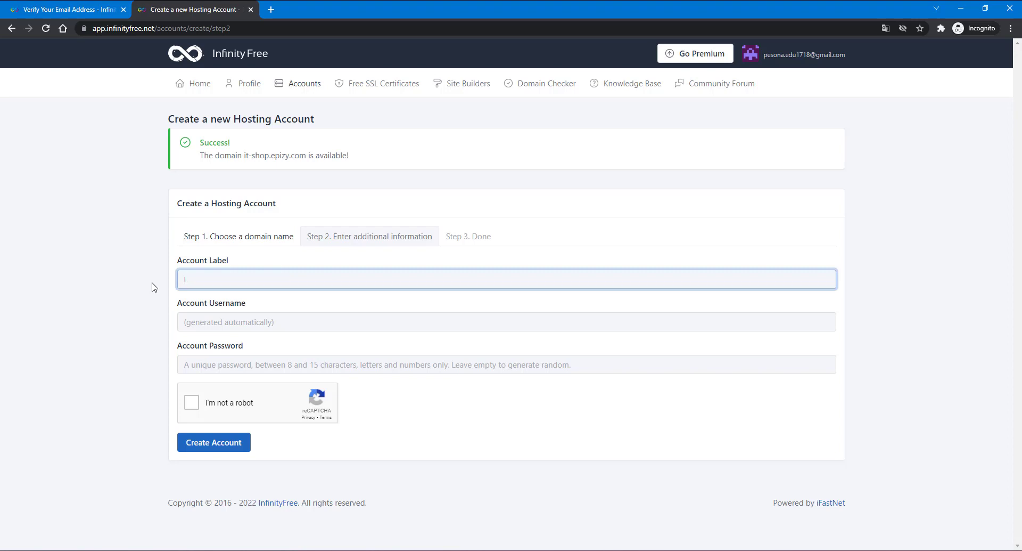
{"action": "type", "text": "IT Sto"}
{"action": "type", "text": "re"}
{"action": "key", "text": "BackSpace"}
{"action": "key", "text": "BackSpace"}
{"action": "key", "text": "BackSpace"}
{"action": "key", "text": "BackSpace"}
{"action": "type", "text": "hop"}
Enter the account password, pass the reCAPTCHA check and create the hosting account
{"action": "key", "text": "Tab"}
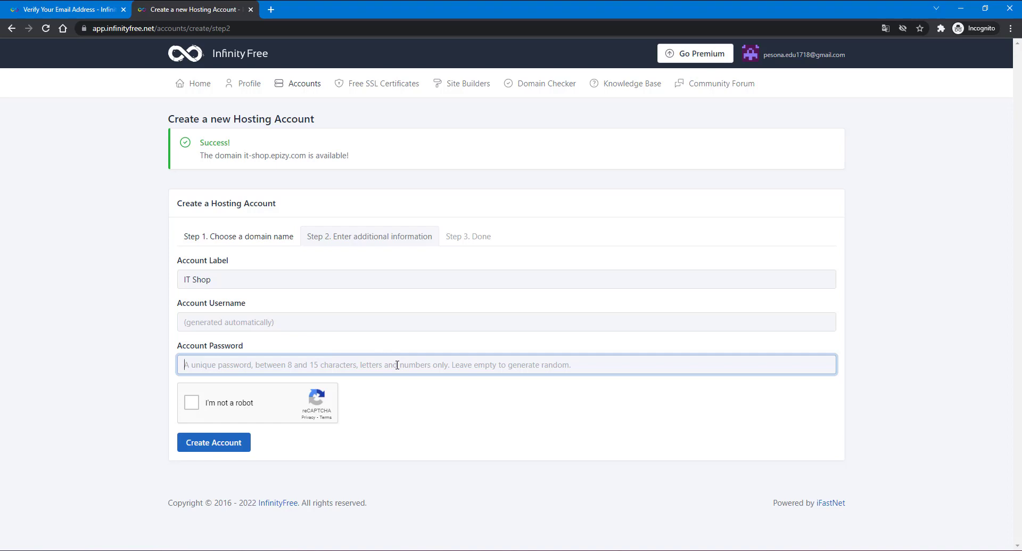
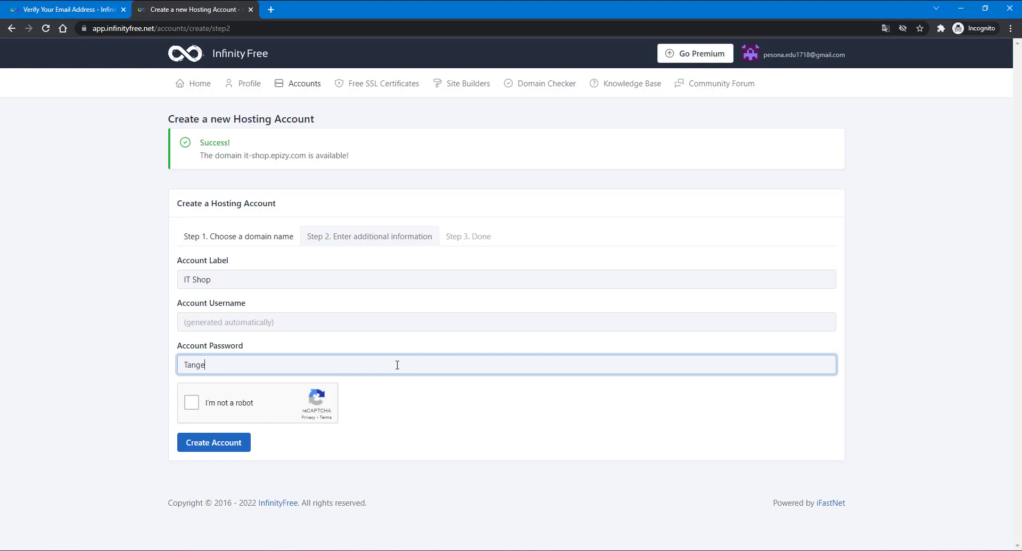
{"action": "left_click", "coordinate": [191, 403]}
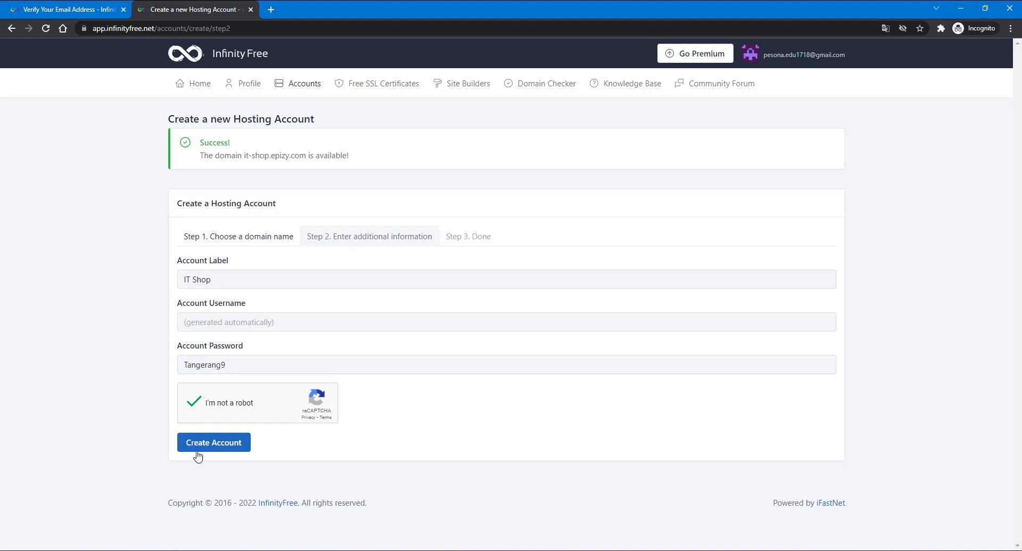
{"action": "left_click", "coordinate": [213, 444]}
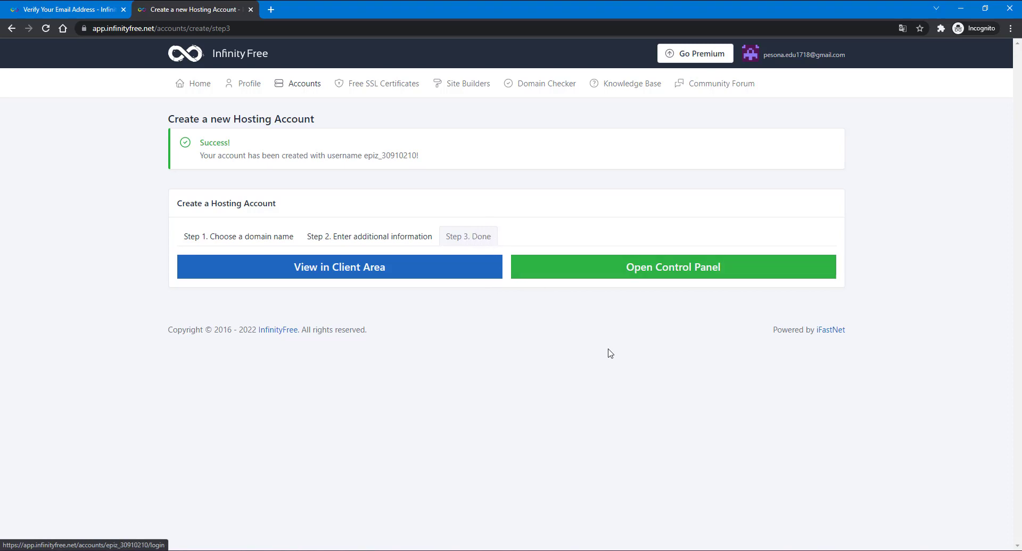
Open the IT Shop account's client area in a new tab and scroll through its details
{"action": "right_click", "coordinate": [326, 267]}
{"action": "left_click", "coordinate": [341, 275]}
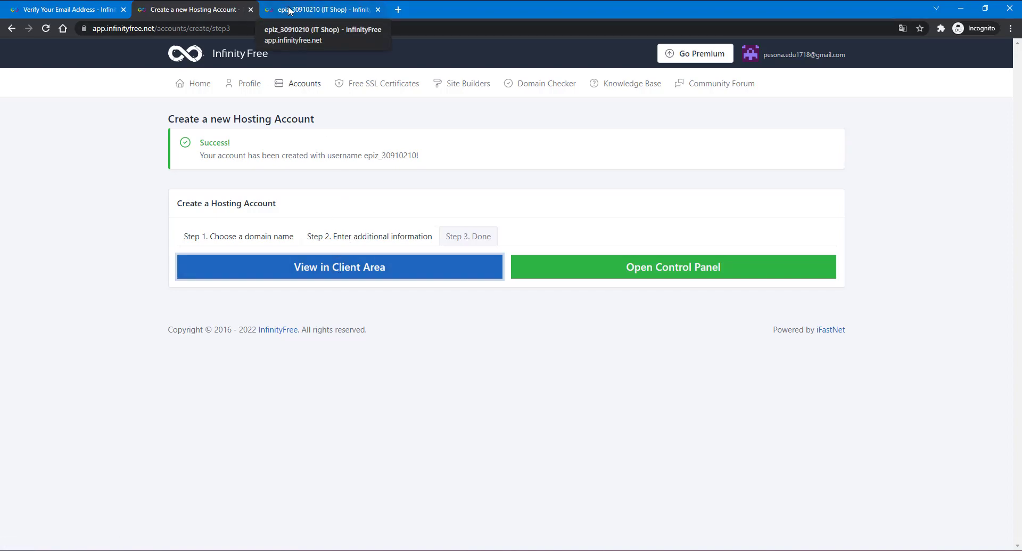
{"action": "left_click", "coordinate": [289, 11]}
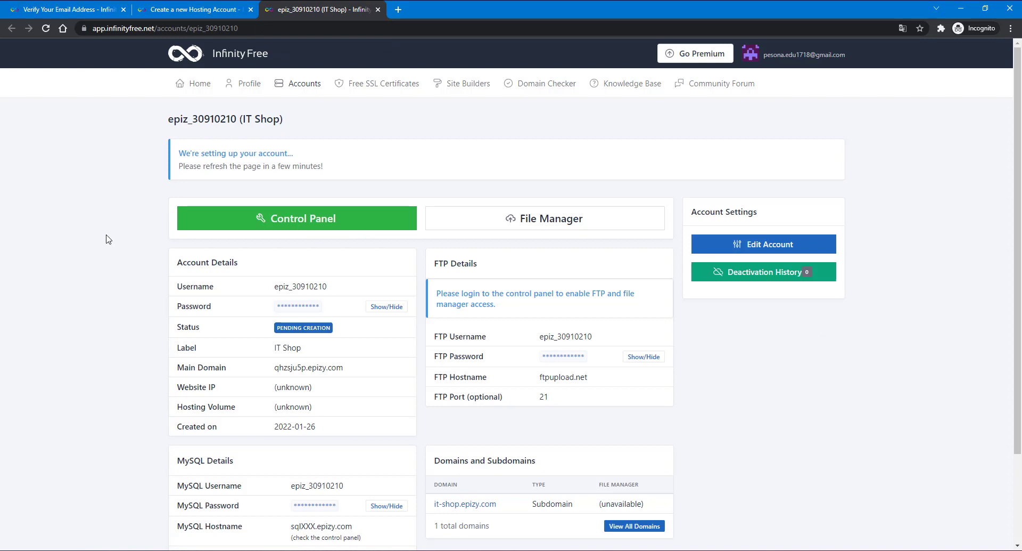
{"action": "scroll", "coordinate": [107, 239], "scroll_direction": "down", "scroll_amount": 3}
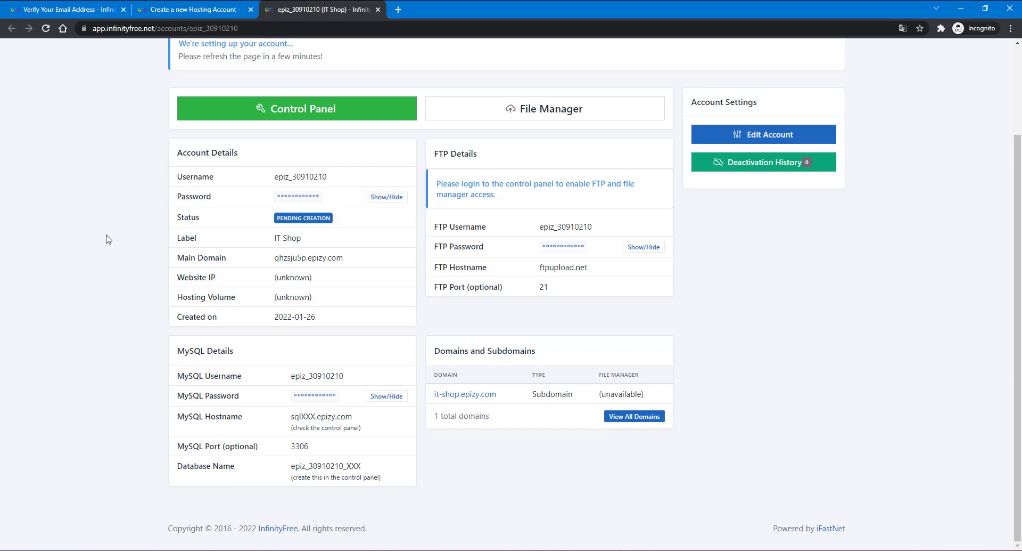
{"action": "scroll", "coordinate": [126, 200], "scroll_direction": "up", "scroll_amount": 1}
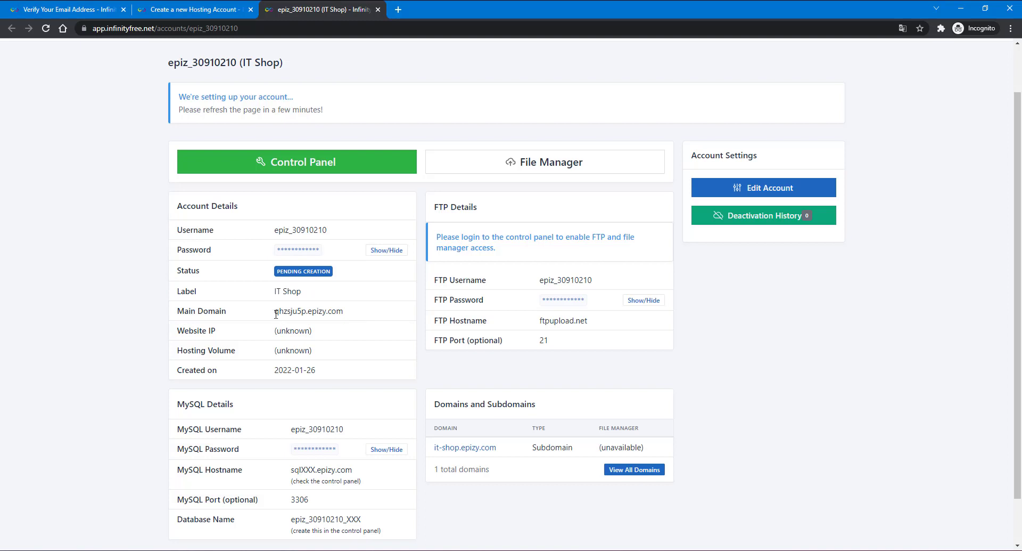
{"action": "scroll", "coordinate": [245, 315], "scroll_direction": "down", "scroll_amount": 1}
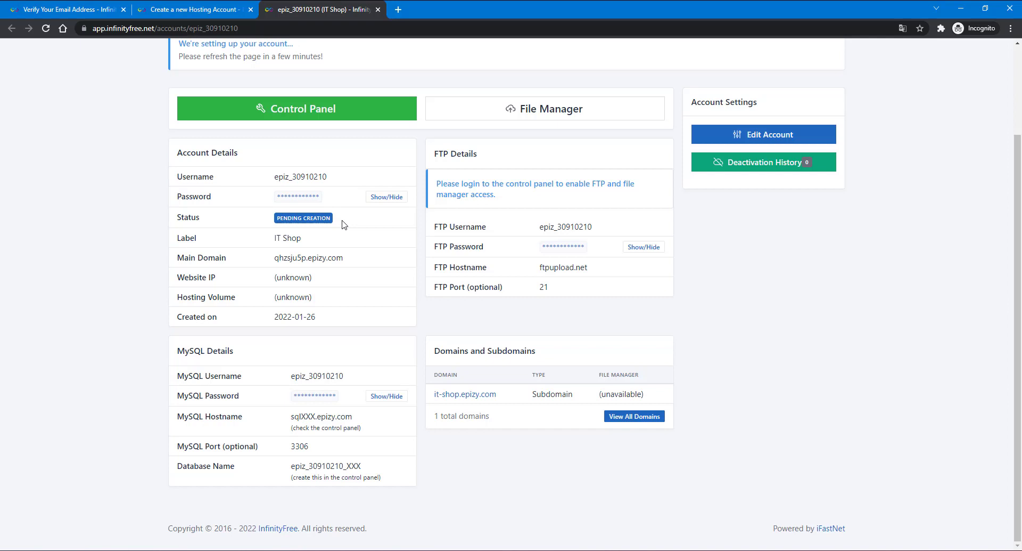
{"action": "scroll", "coordinate": [330, 219], "scroll_direction": "up", "scroll_amount": 3}
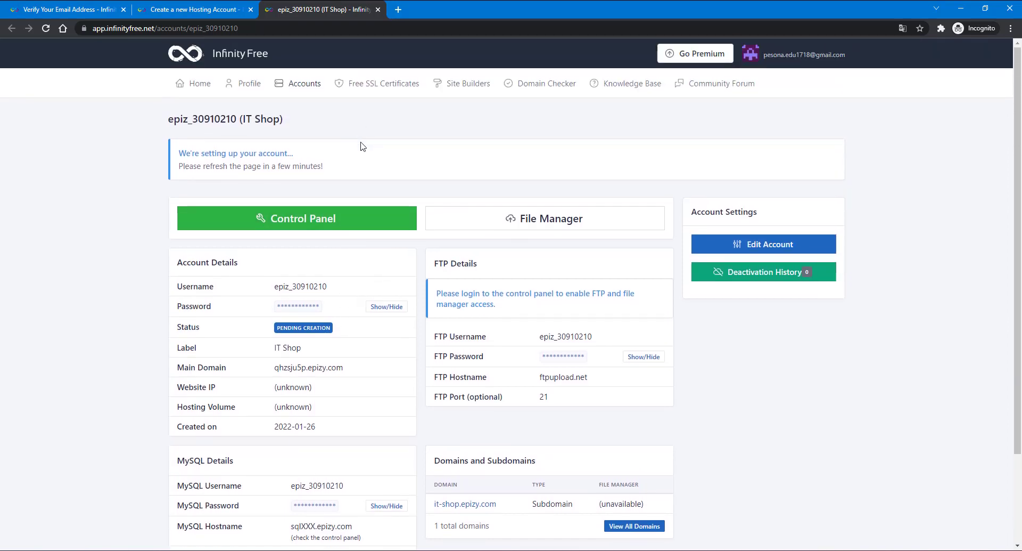
{"action": "scroll", "coordinate": [355, 232], "scroll_direction": "down", "scroll_amount": 1}
{"action": "scroll", "coordinate": [355, 237], "scroll_direction": "down", "scroll_amount": 1}
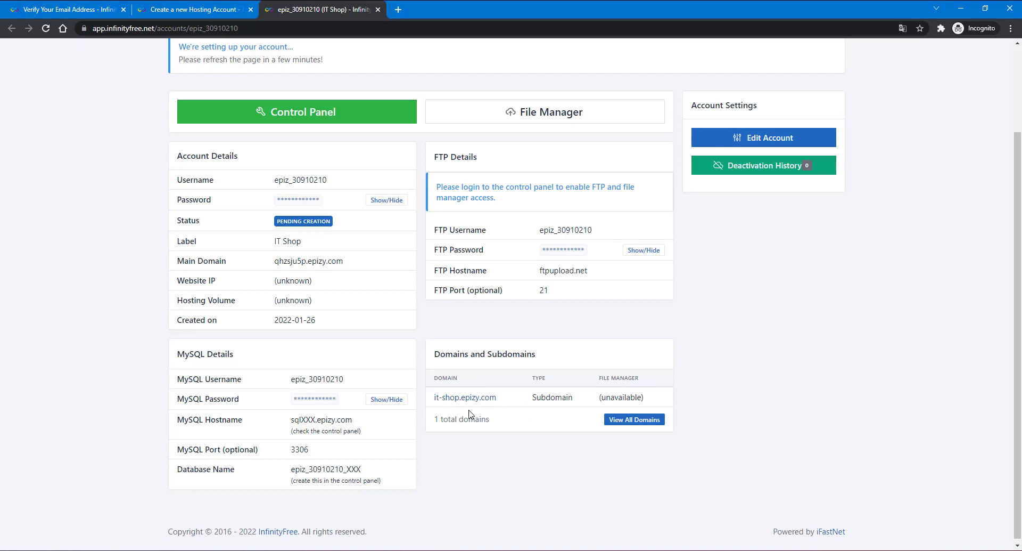
Reload the IT Shop account page and check that its Status now reads ACTIVE
{"action": "left_click", "coordinate": [46, 29]}
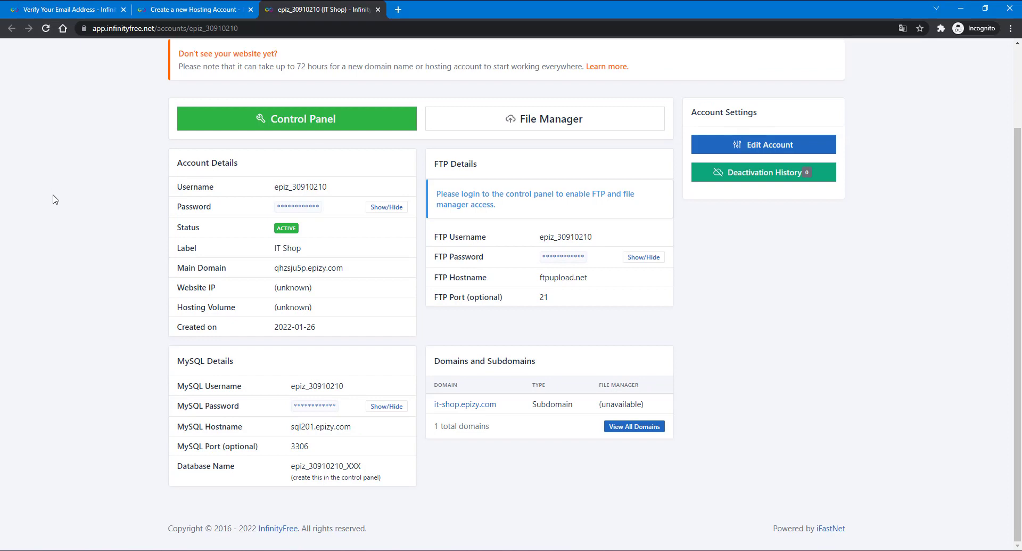
{"action": "scroll", "coordinate": [100, 176], "scroll_direction": "up", "scroll_amount": 1}
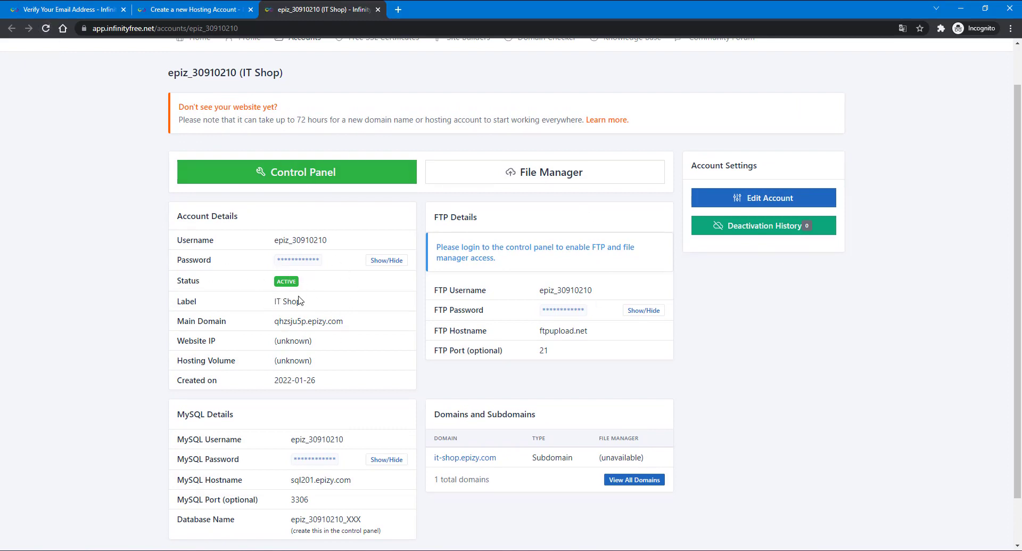
{"action": "double_click", "coordinate": [181, 281]}
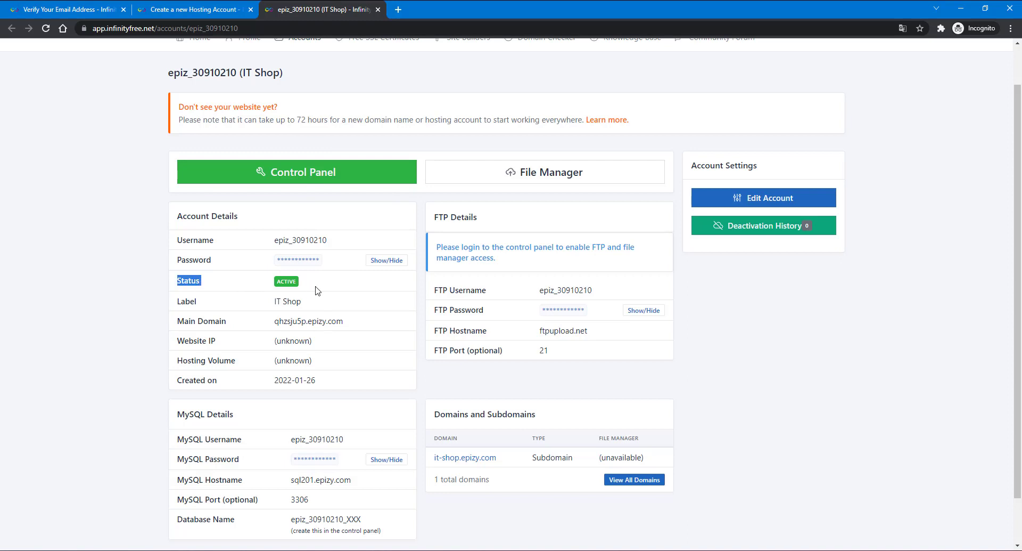
{"action": "left_click", "coordinate": [270, 287]}
Open the IT Shop Control Panel and choose I Disapprove on the service-email notice
{"action": "left_click", "coordinate": [307, 173]}
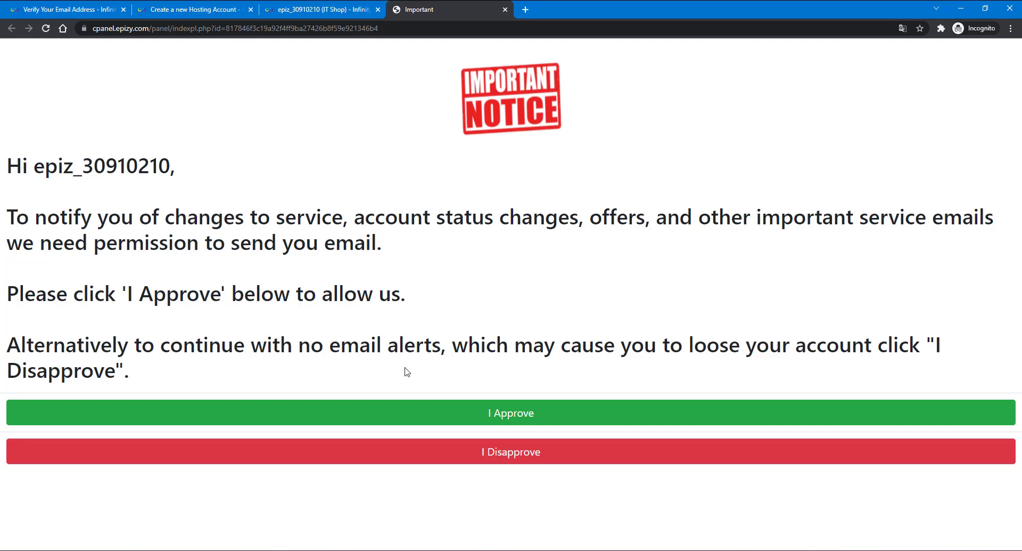
{"action": "left_click", "coordinate": [469, 456]}
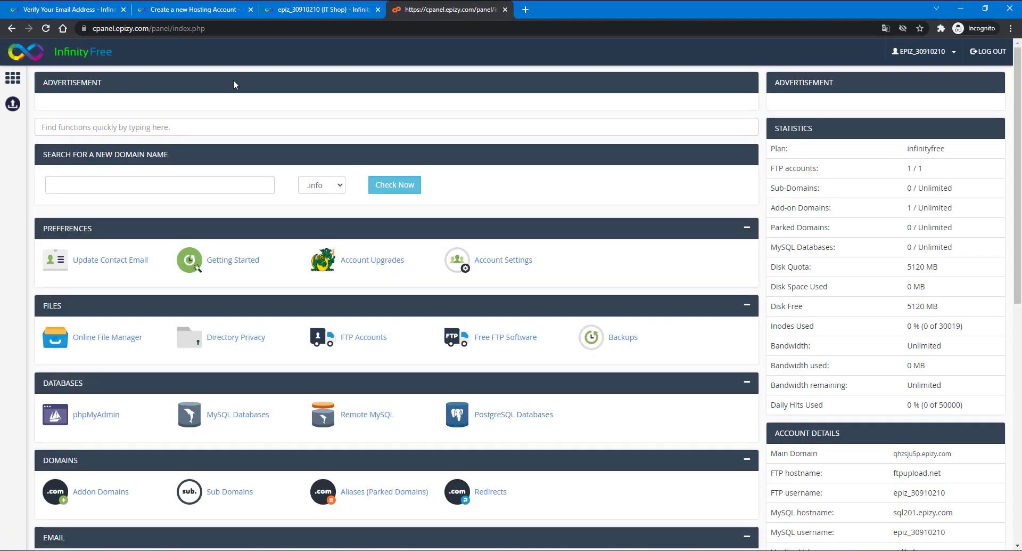
Scroll through the cPanel dashboard's tool groups and account details, then back up
{"action": "scroll", "coordinate": [510, 204], "scroll_direction": "down", "scroll_amount": 1}
{"action": "scroll", "coordinate": [510, 201], "scroll_direction": "down", "scroll_amount": 1}
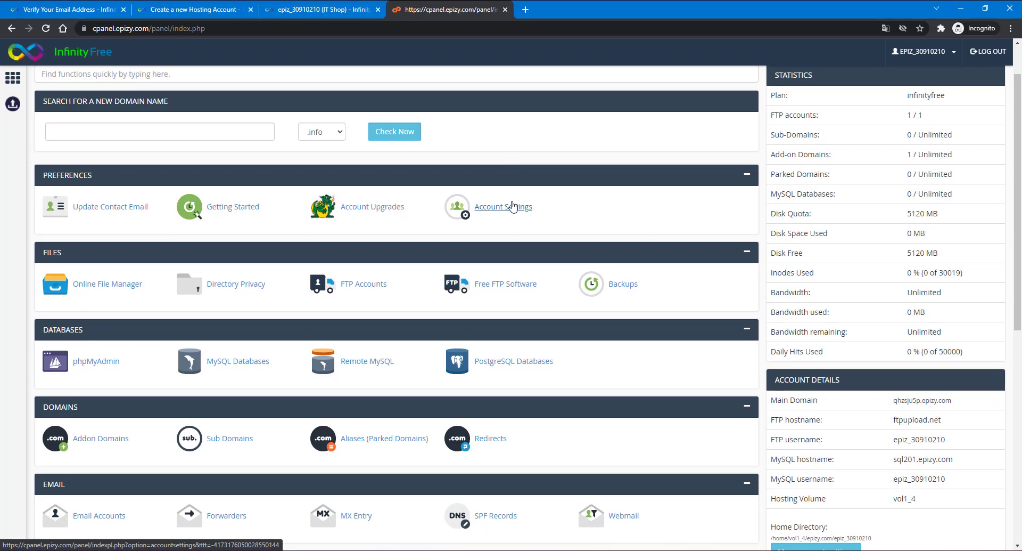
{"action": "scroll", "coordinate": [512, 205], "scroll_direction": "down", "scroll_amount": 4}
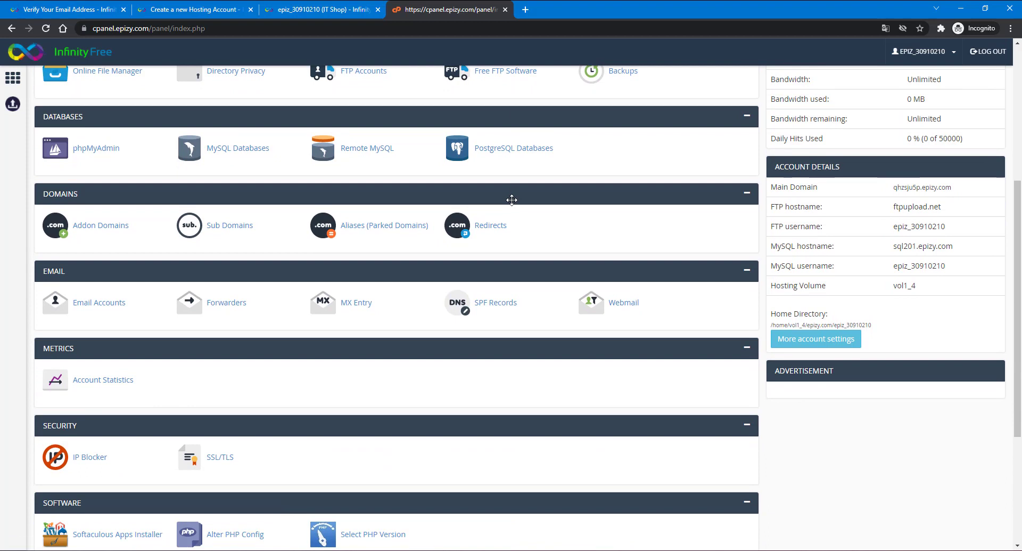
{"action": "scroll", "coordinate": [511, 200], "scroll_direction": "up", "scroll_amount": 4}
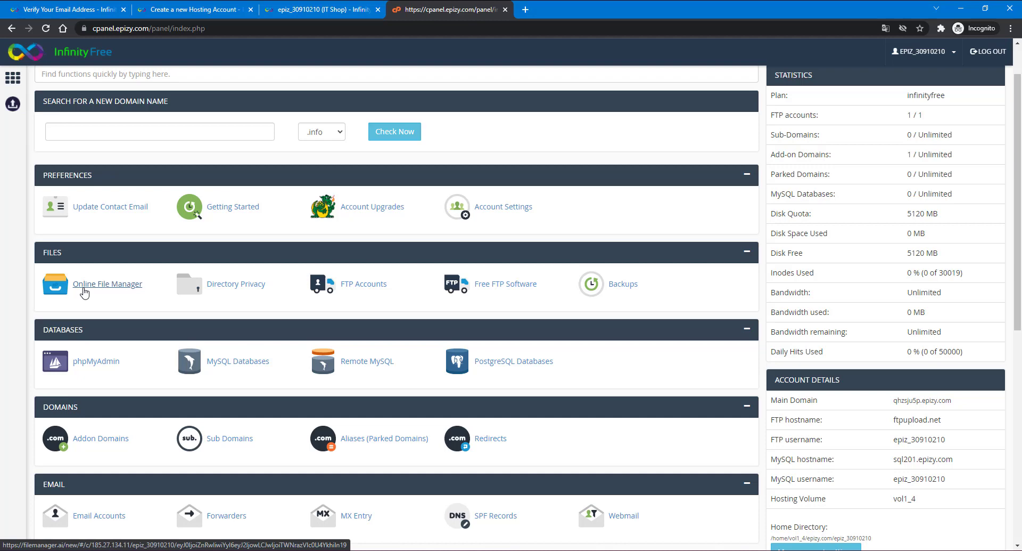
Scroll down to the Software section and launch Softaculous Apps Installer
{"action": "scroll", "coordinate": [84, 292], "scroll_direction": "down", "scroll_amount": 2}
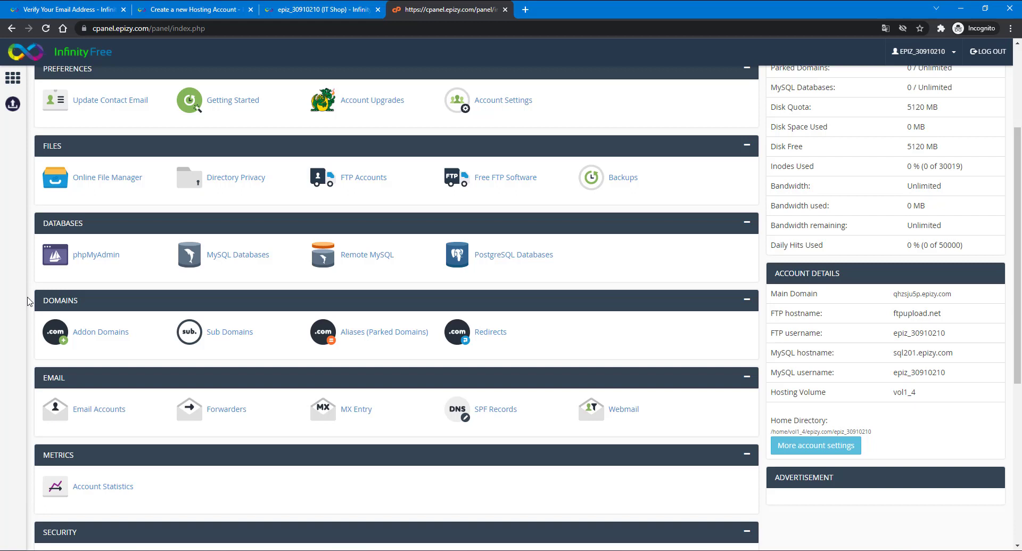
{"action": "scroll", "coordinate": [29, 301], "scroll_direction": "down", "scroll_amount": 4}
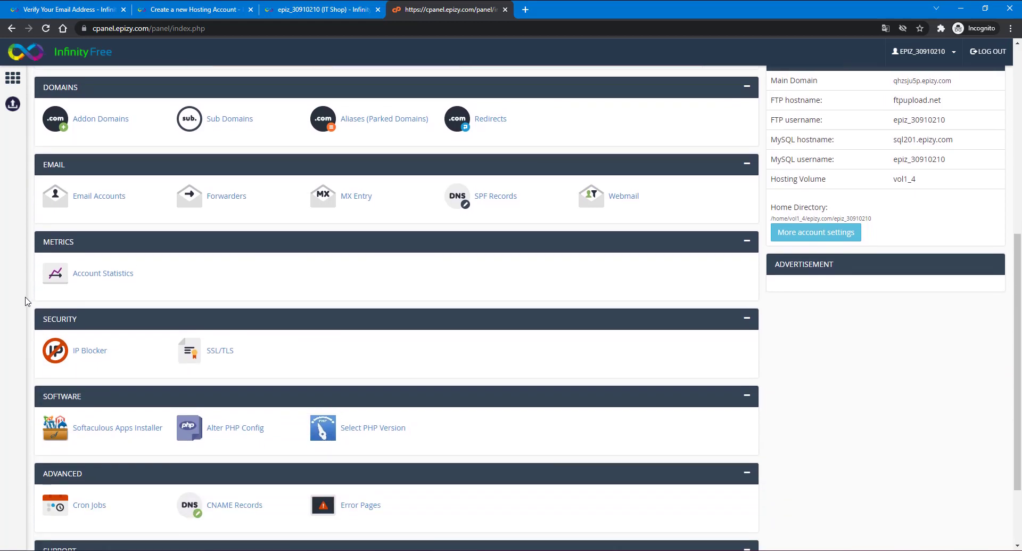
{"action": "scroll", "coordinate": [25, 300], "scroll_direction": "down", "scroll_amount": 1}
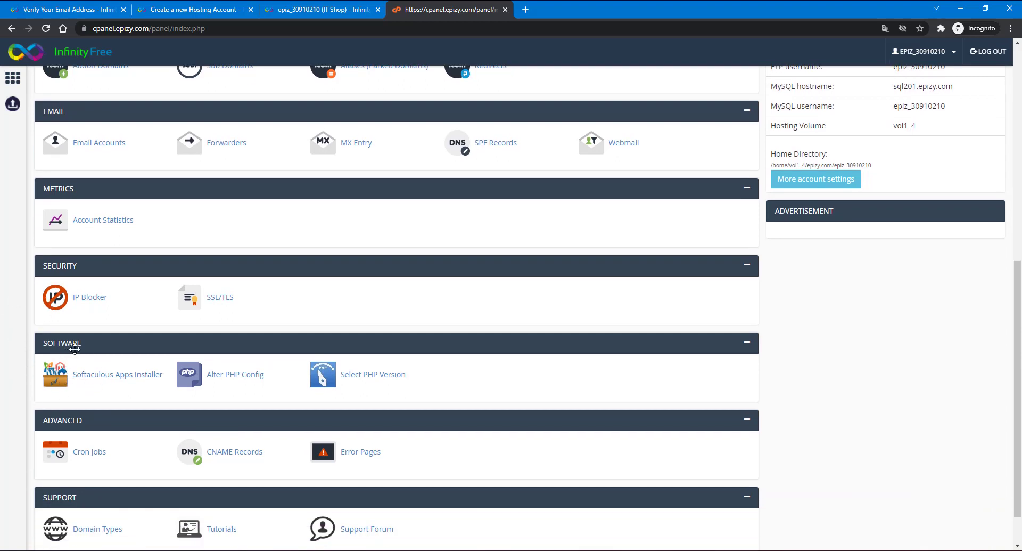
{"action": "scroll", "coordinate": [85, 374], "scroll_direction": "down", "scroll_amount": 1}
{"action": "scroll", "coordinate": [85, 374], "scroll_direction": "down", "scroll_amount": 1}
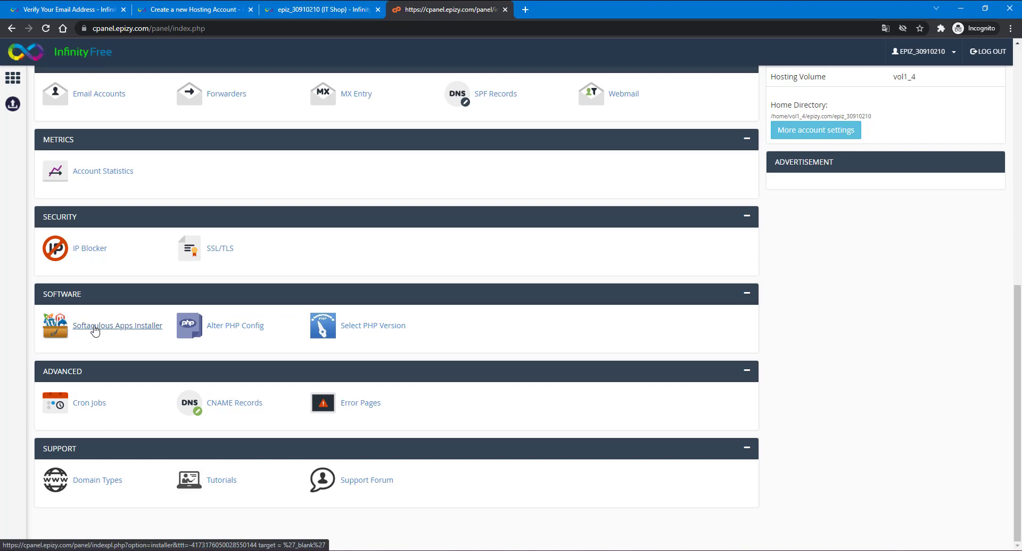
{"action": "left_click", "coordinate": [96, 331]}
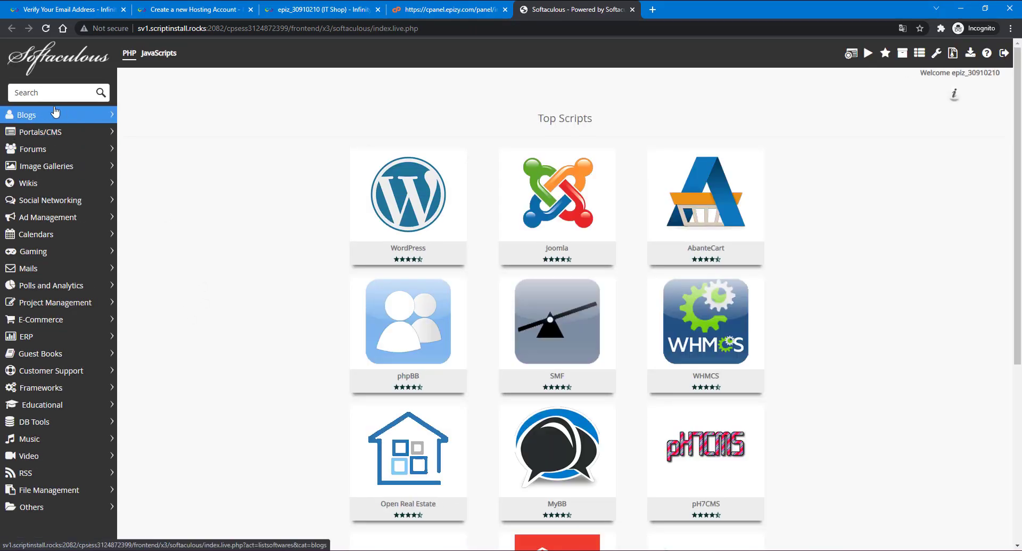
Search the Softaculous apps for 'pres' and open the PrestaShop script page
{"action": "left_click", "coordinate": [39, 92]}
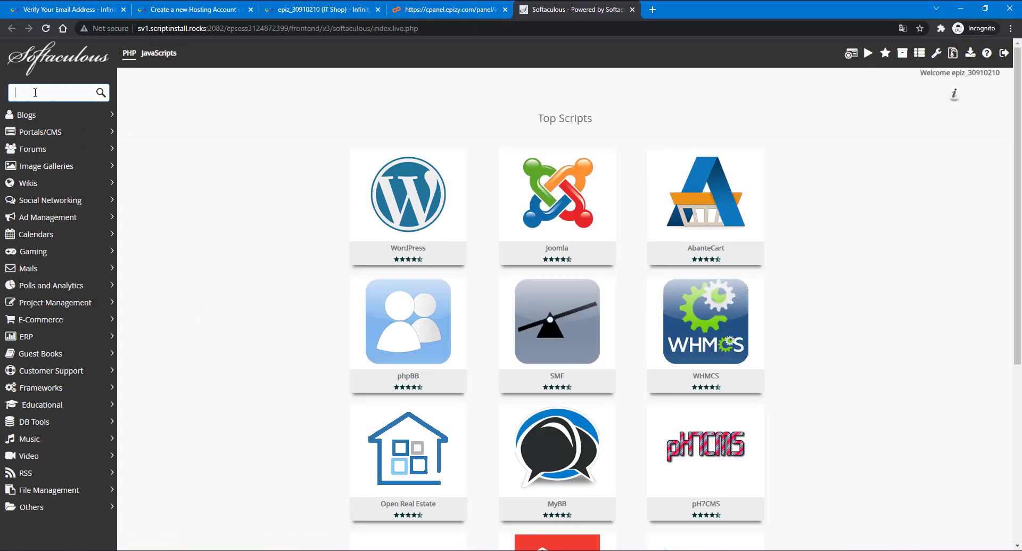
{"action": "type", "text": "pre"}
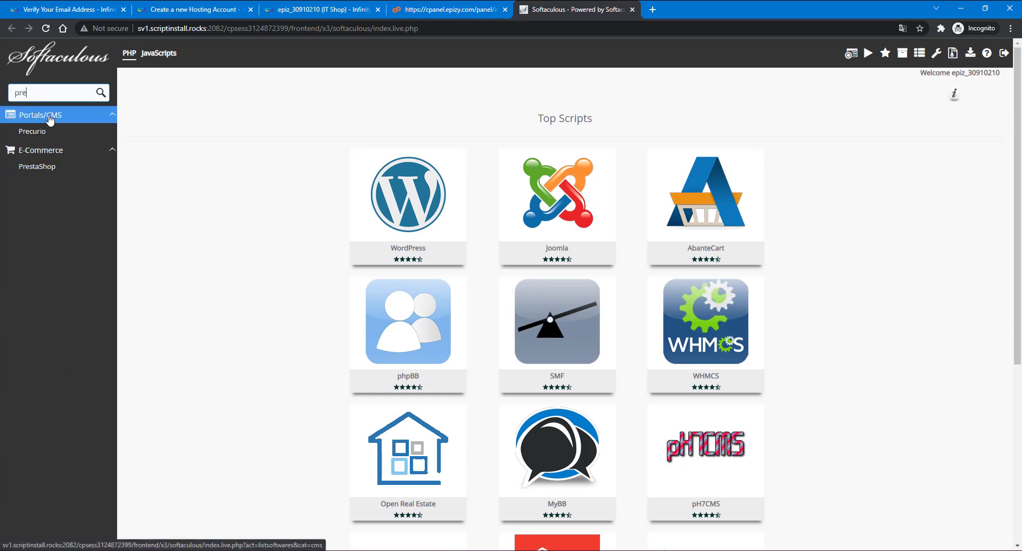
{"action": "type", "text": "s"}
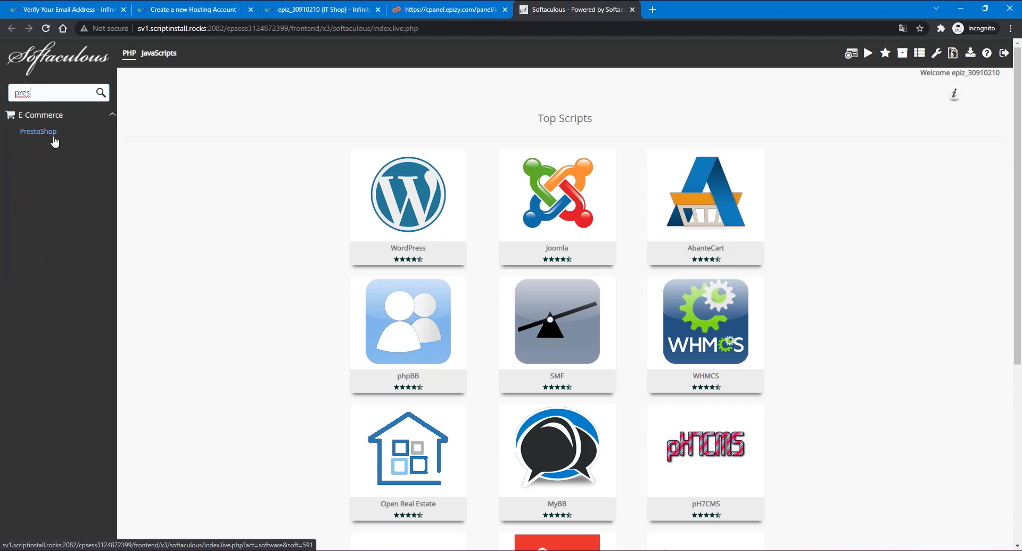
{"action": "left_click", "coordinate": [42, 137]}
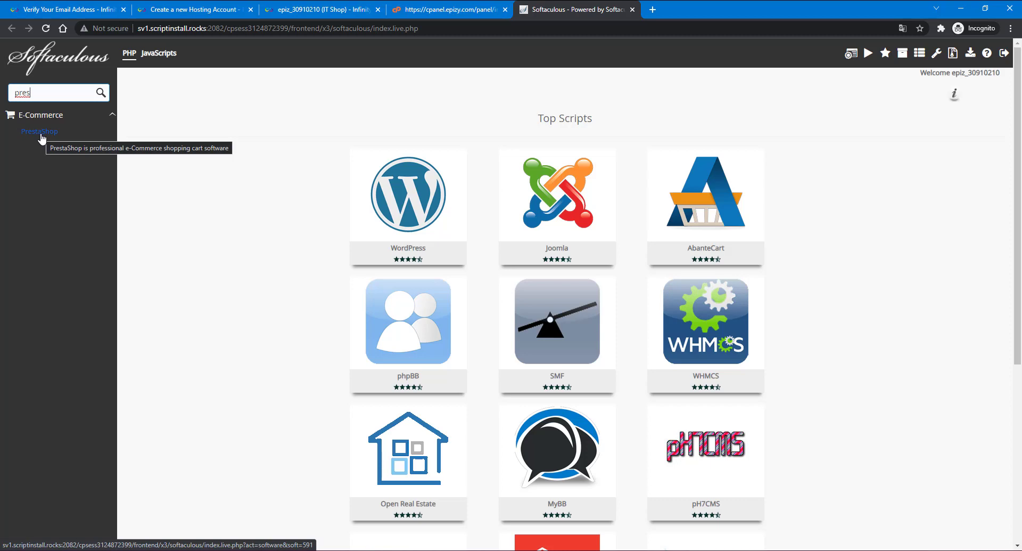
{"action": "left_click", "coordinate": [41, 135]}
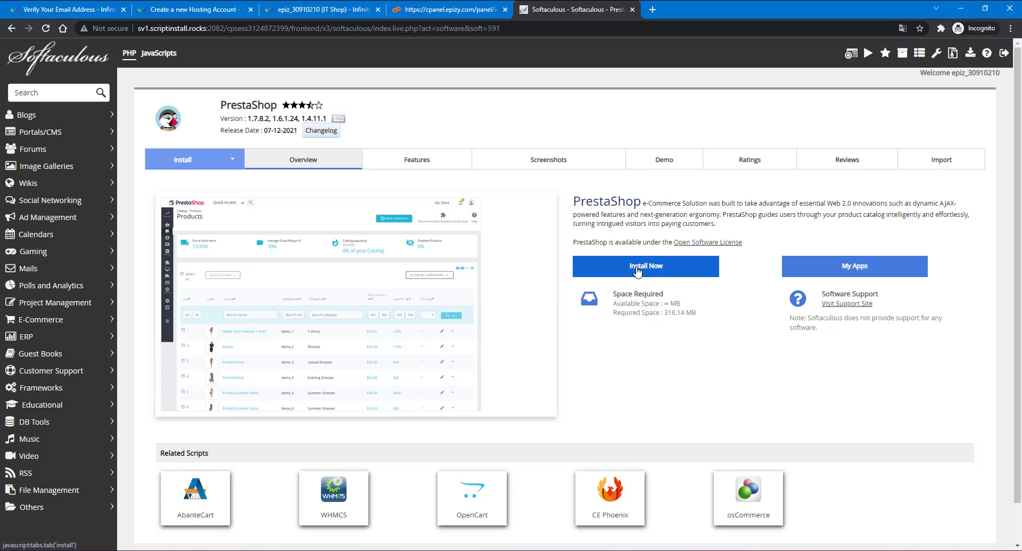
Open the PrestaShop Install form, keeping version 1.7.8.2 and domain it-shop.epizy.com
{"action": "left_click", "coordinate": [637, 270]}
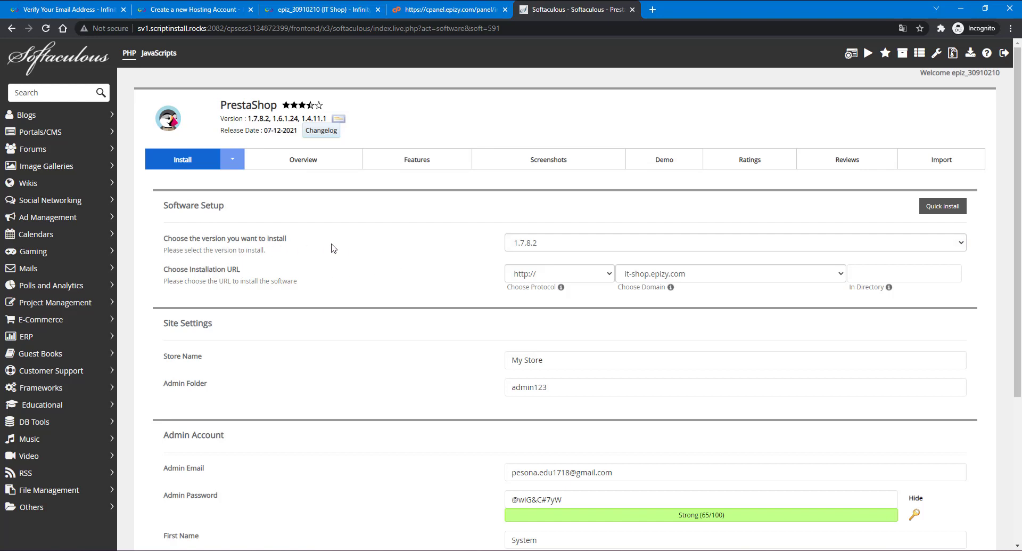
{"action": "left_click", "coordinate": [965, 242]}
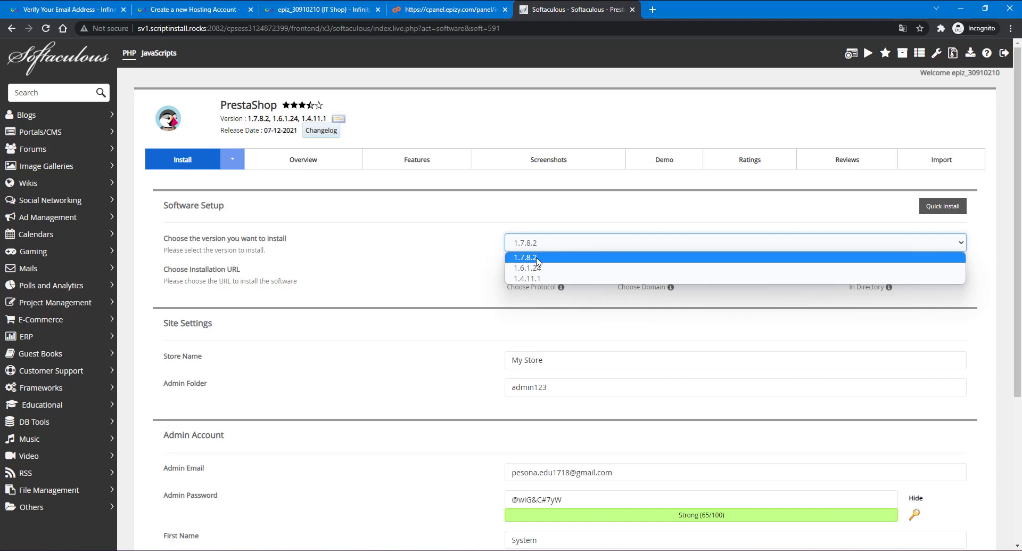
{"action": "left_click", "coordinate": [477, 223]}
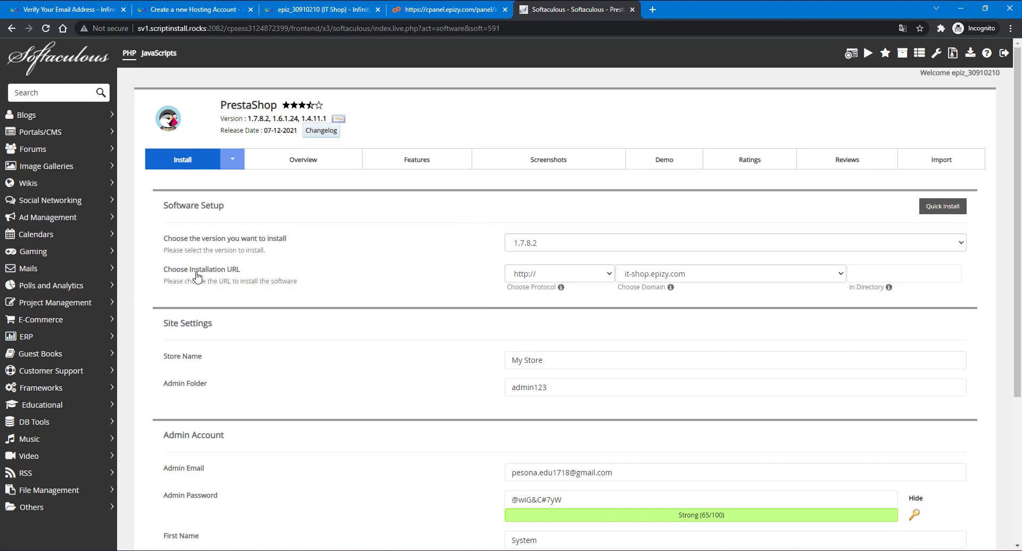
{"action": "left_click", "coordinate": [711, 279]}
{"action": "left_click", "coordinate": [712, 284]}
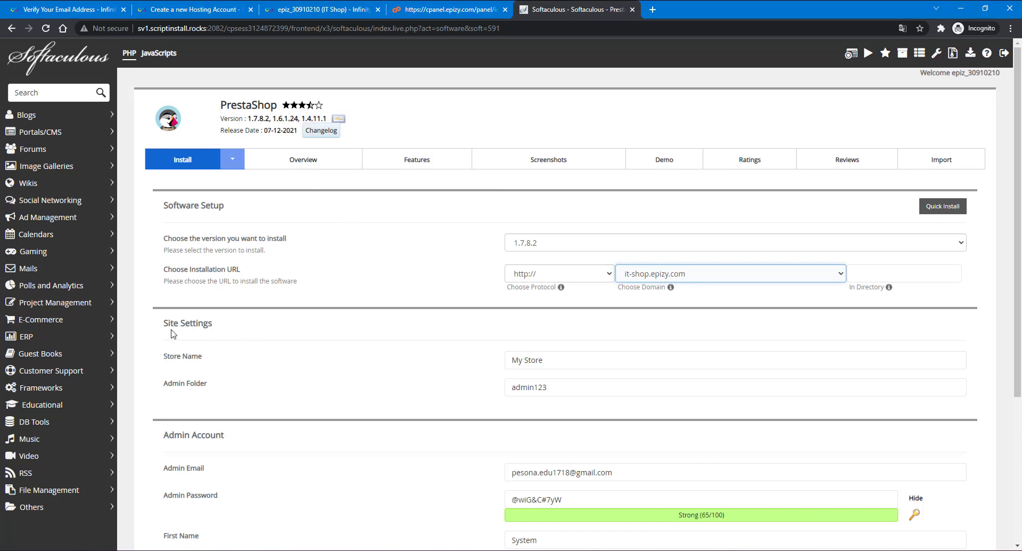
{"action": "left_click", "coordinate": [183, 363]}
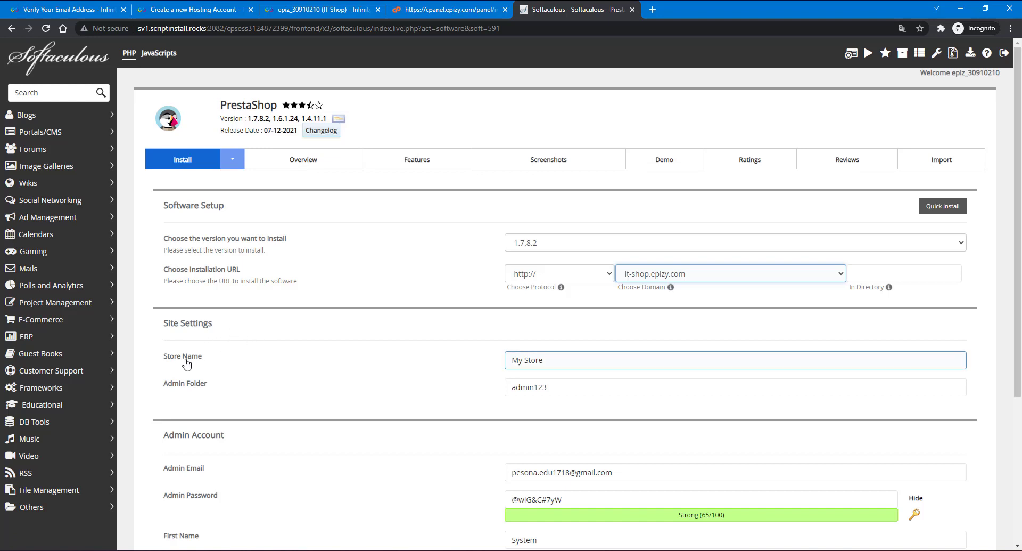
{"action": "left_click", "coordinate": [257, 367]}
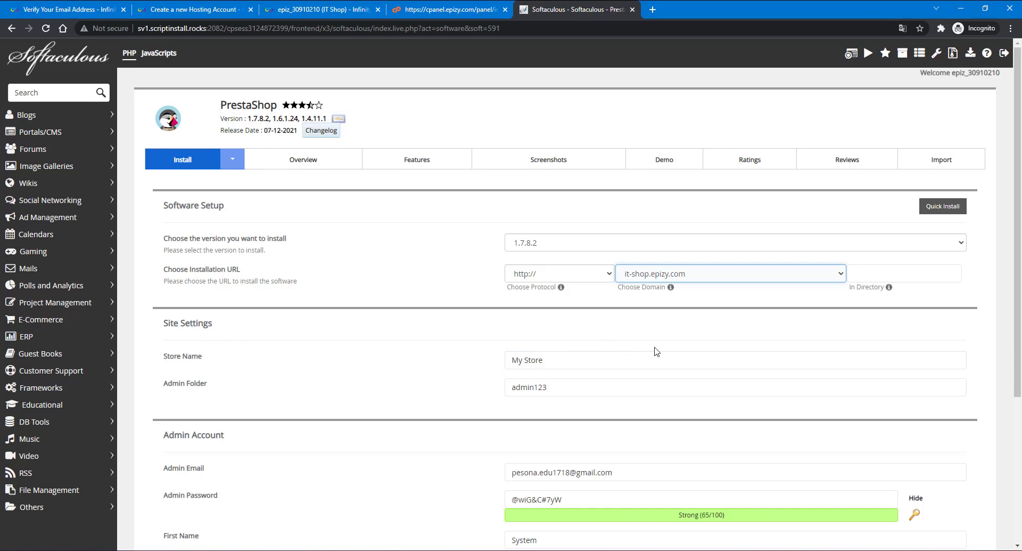
{"action": "scroll", "coordinate": [1017, 140], "scroll_direction": "down", "scroll_amount": 1}
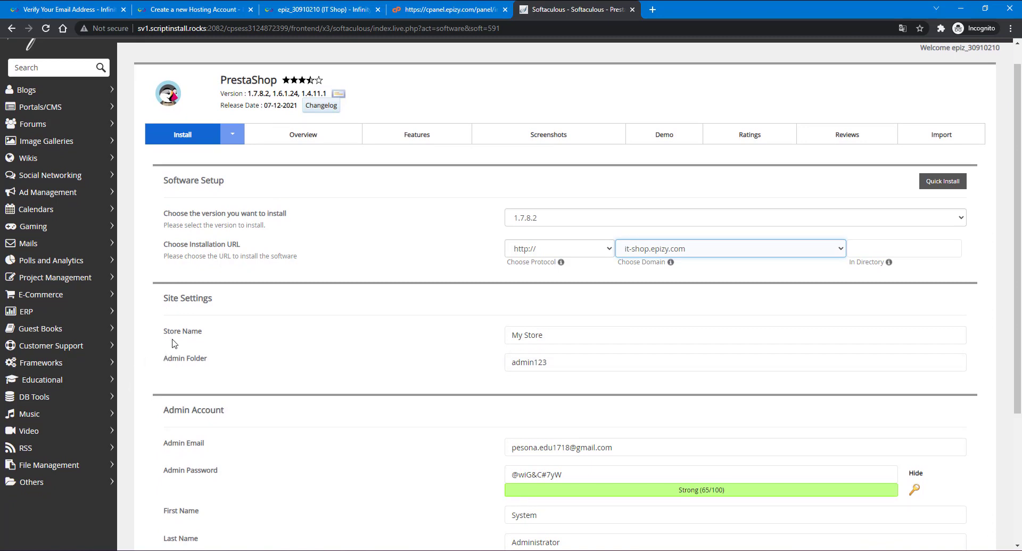
Change the store name from My Store to IT Shop, leaving admin folder admin123
{"action": "left_click_drag", "start_coordinate": [544, 335], "coordinate": [448, 338]}
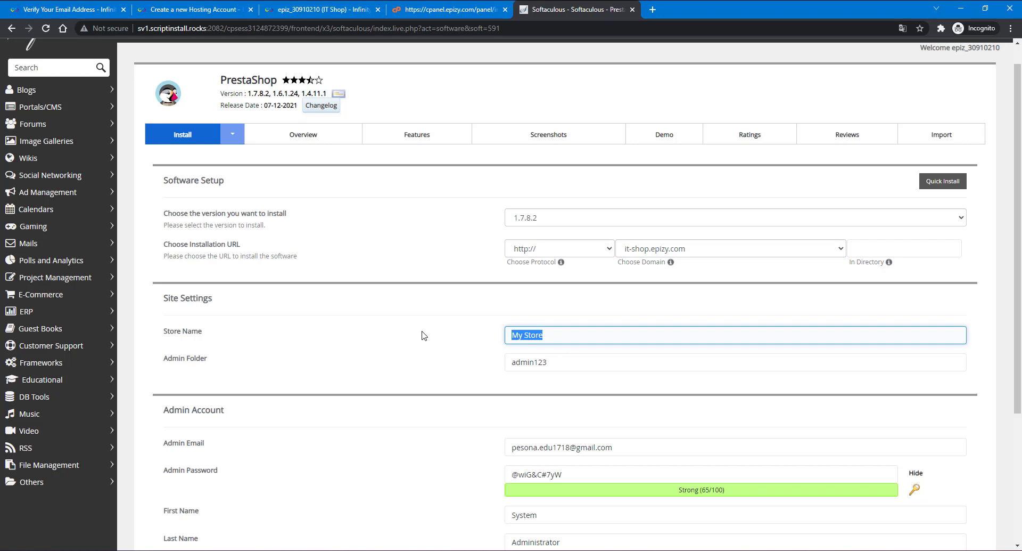
{"action": "type", "text": "I"}
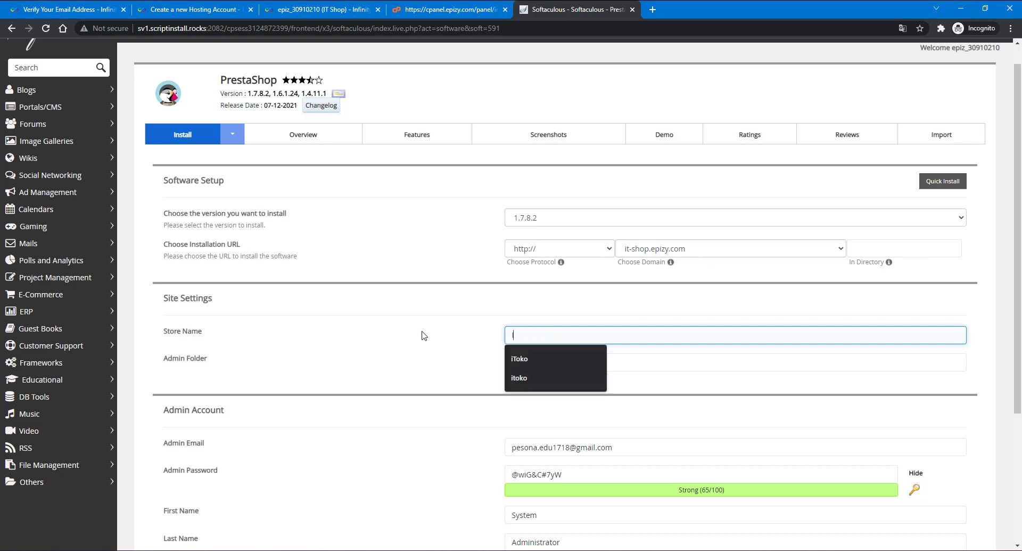
{"action": "type", "text": "T Shop"}
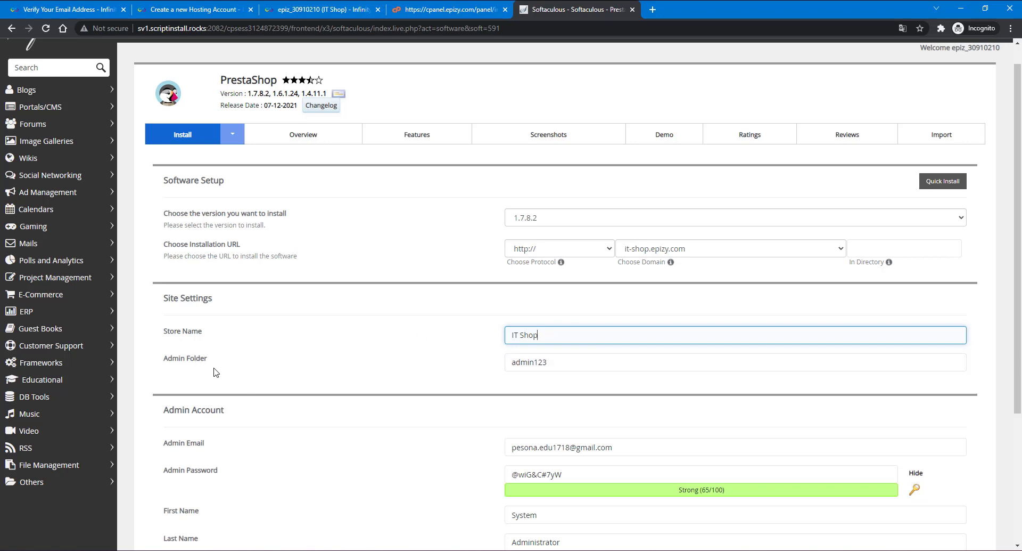
{"action": "left_click", "coordinate": [570, 363]}
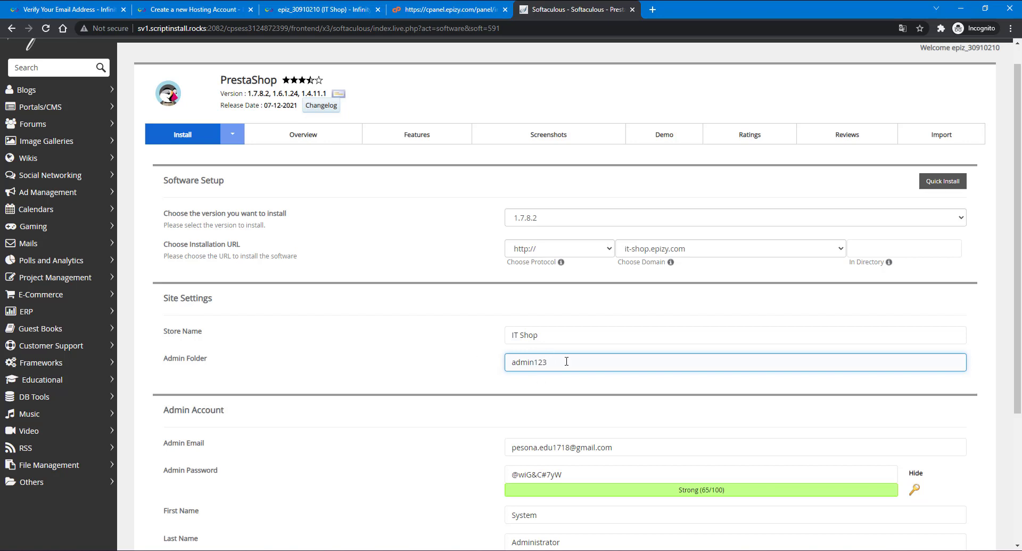
{"action": "left_click_drag", "start_coordinate": [568, 368], "coordinate": [499, 366]}
{"action": "left_click", "coordinate": [568, 362]}
{"action": "left_click_drag", "start_coordinate": [567, 363], "coordinate": [508, 363]}
{"action": "left_click", "coordinate": [553, 364]}
Scroll to the admin account fields and select the existing admin email
{"action": "scroll", "coordinate": [510, 366], "scroll_direction": "down", "scroll_amount": 2}
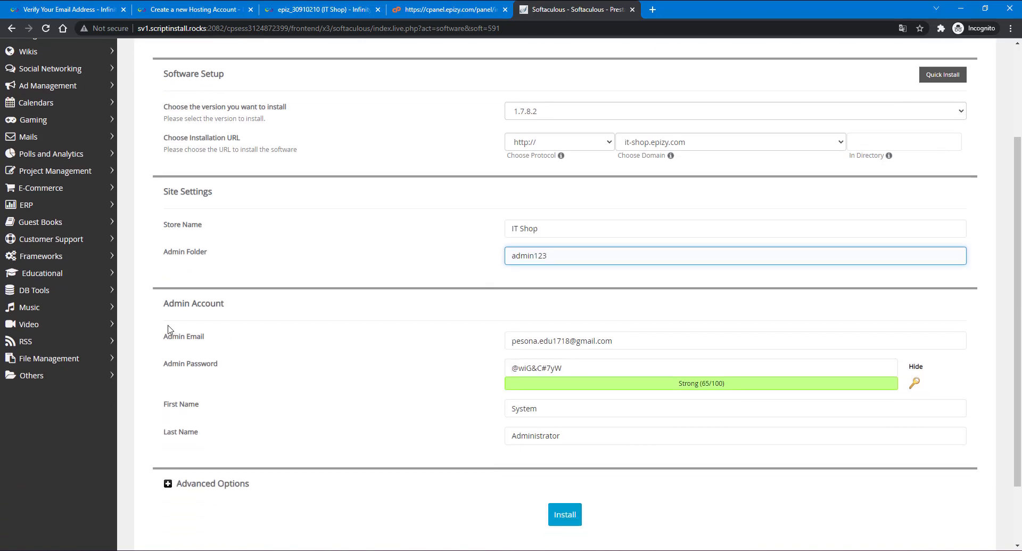
{"action": "left_click", "coordinate": [641, 343]}
{"action": "left_click_drag", "start_coordinate": [634, 342], "coordinate": [495, 347]}
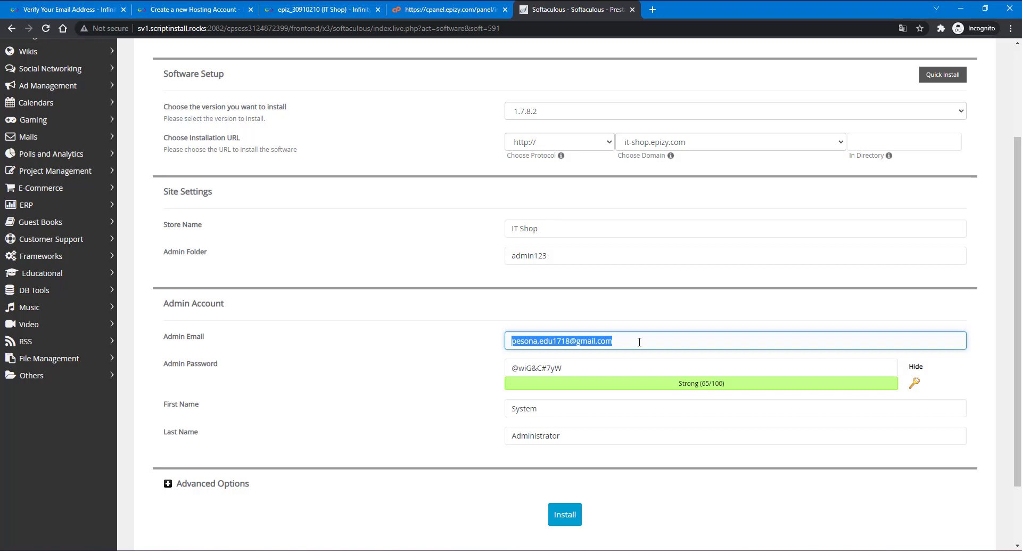
Enter the owner's own Gmail address as the admin email, correcting typos along the way
{"action": "type", "text": "admin"}
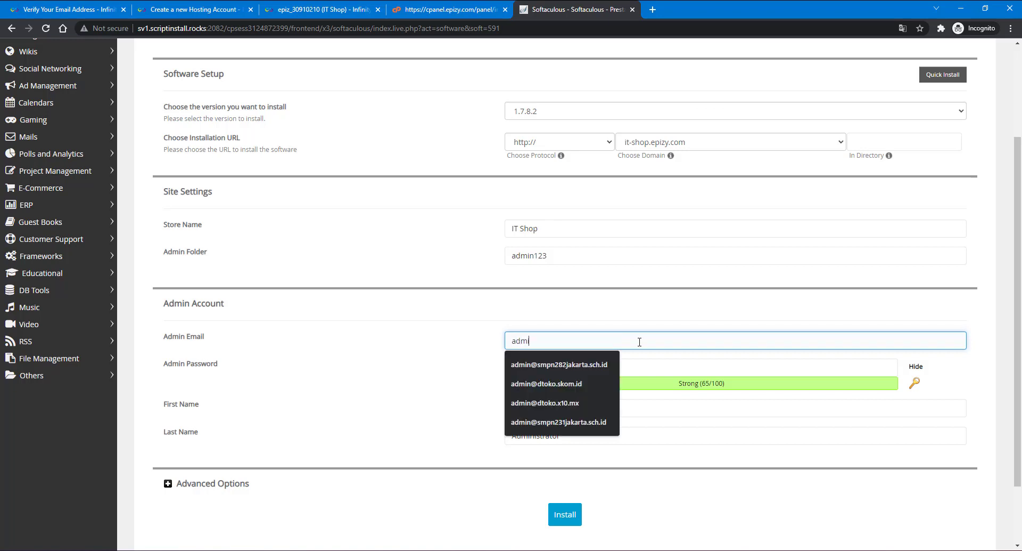
{"action": "type", "text": "@"}
{"action": "key", "text": "BackSpace"}
{"action": "key", "text": "BackSpace"}
{"action": "key", "text": "BackSpace"}
{"action": "key", "text": "BackSpace"}
{"action": "key", "text": "BackSpace"}
{"action": "key", "text": "BackSpace"}
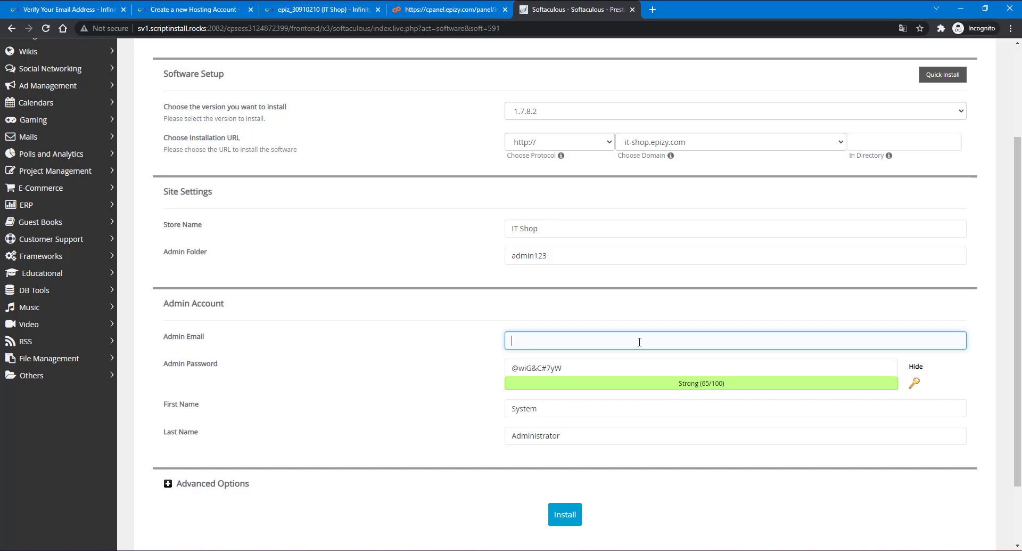
Replace the generated admin password with a new custom password
{"action": "left_click", "coordinate": [593, 367]}
{"action": "left_click_drag", "start_coordinate": [593, 367], "coordinate": [506, 367]}
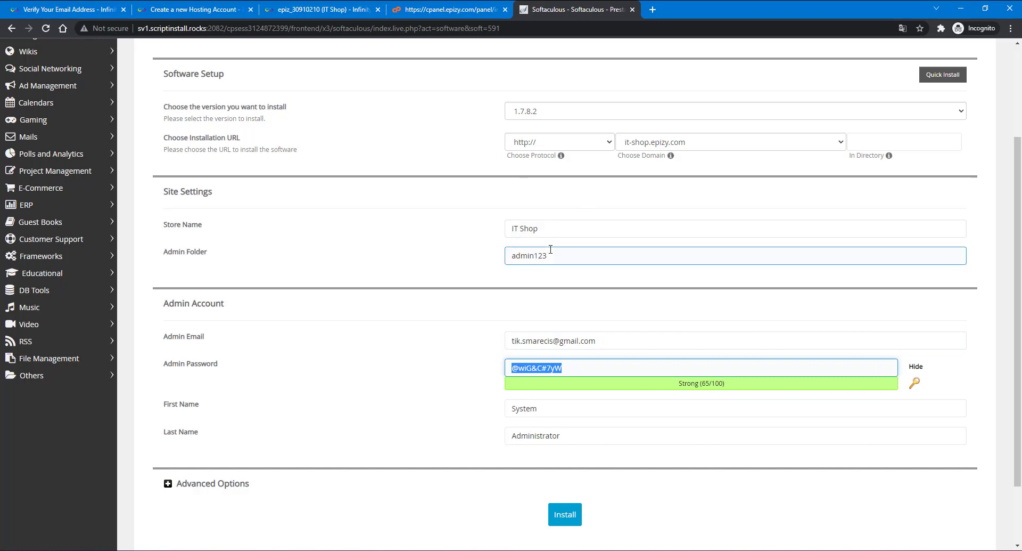
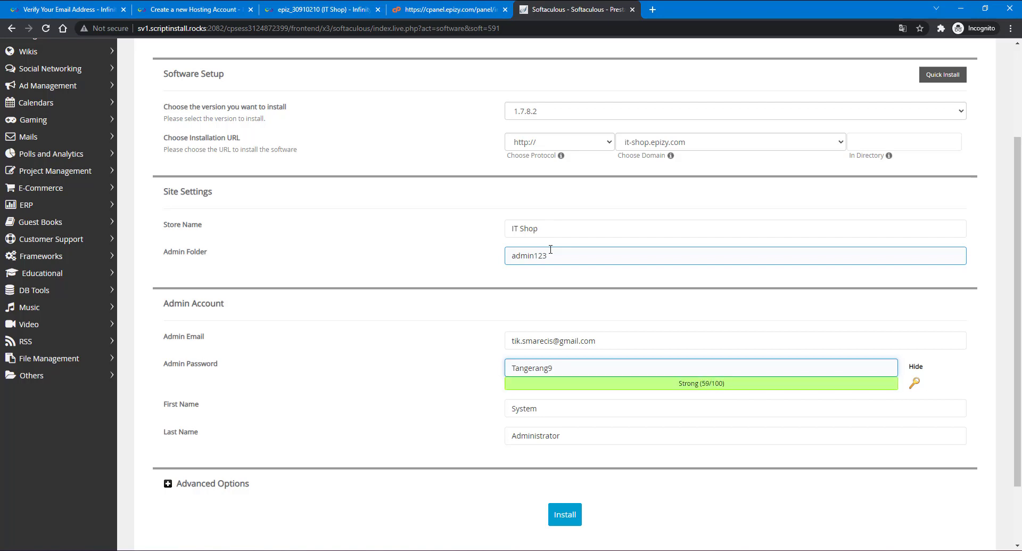
Set the admin first name to Admin and last name to IT Shop
{"action": "left_click", "coordinate": [543, 408]}
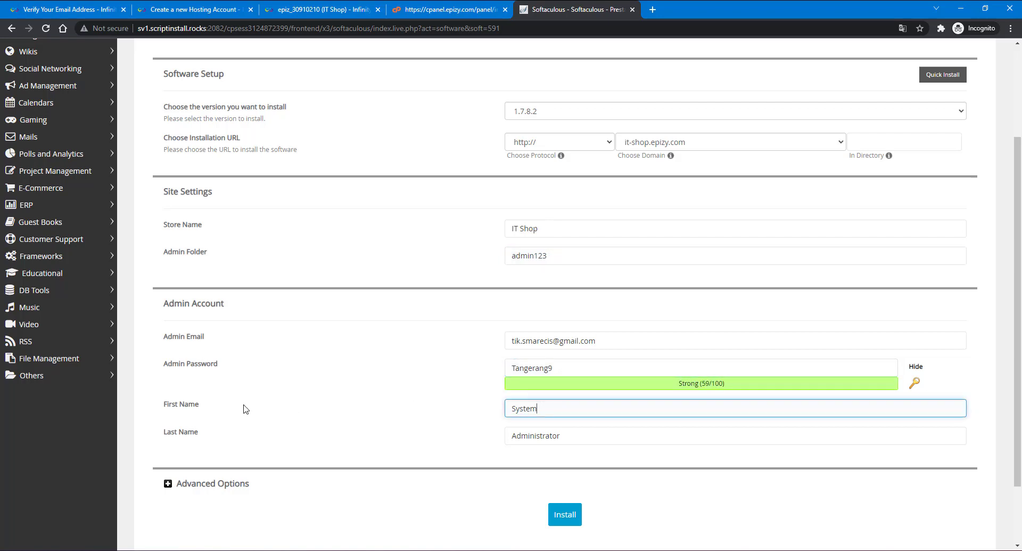
{"action": "double_click", "coordinate": [537, 409]}
{"action": "type", "text": "Admin"}
{"action": "key", "text": "Tab"}
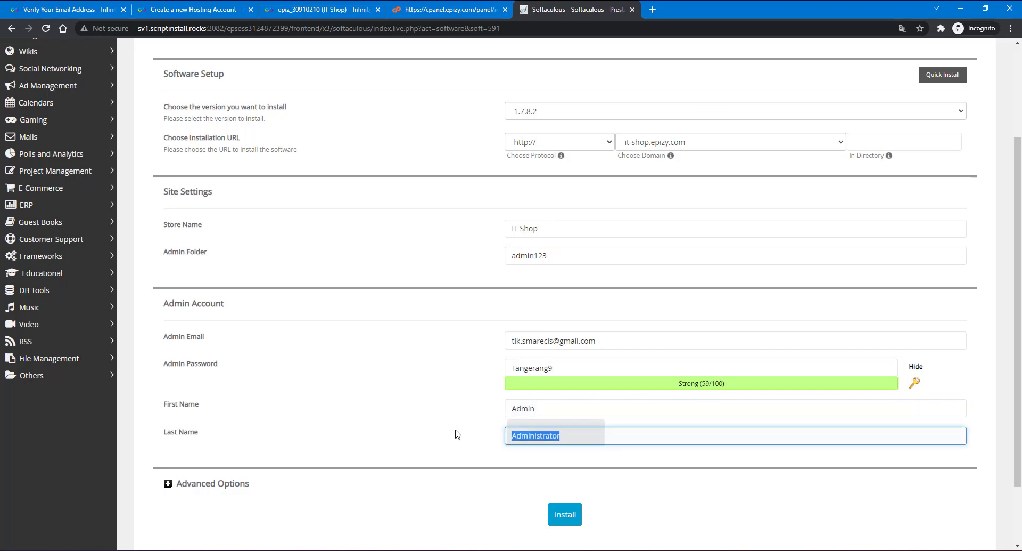
{"action": "type", "text": "IT S"}
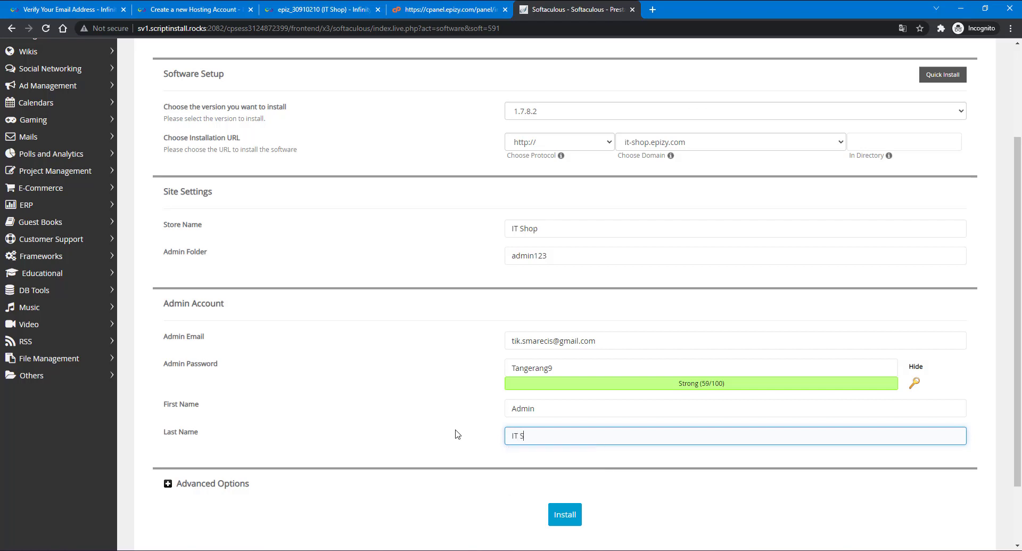
{"action": "type", "text": "hop"}
{"action": "left_click", "coordinate": [997, 380]}
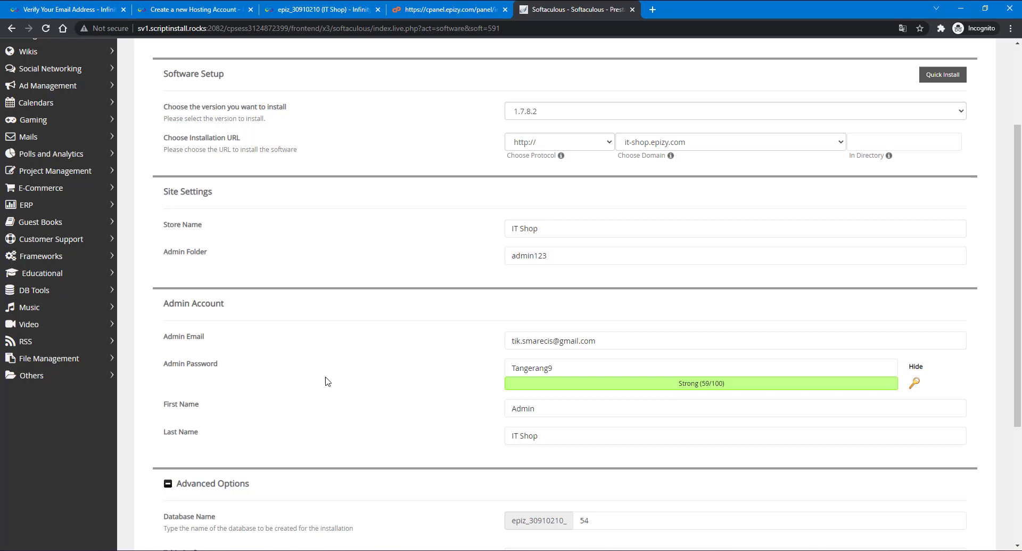
Rename the database from 54 to itshop and start the PrestaShop installation
{"action": "scroll", "coordinate": [337, 378], "scroll_direction": "down", "scroll_amount": 3}
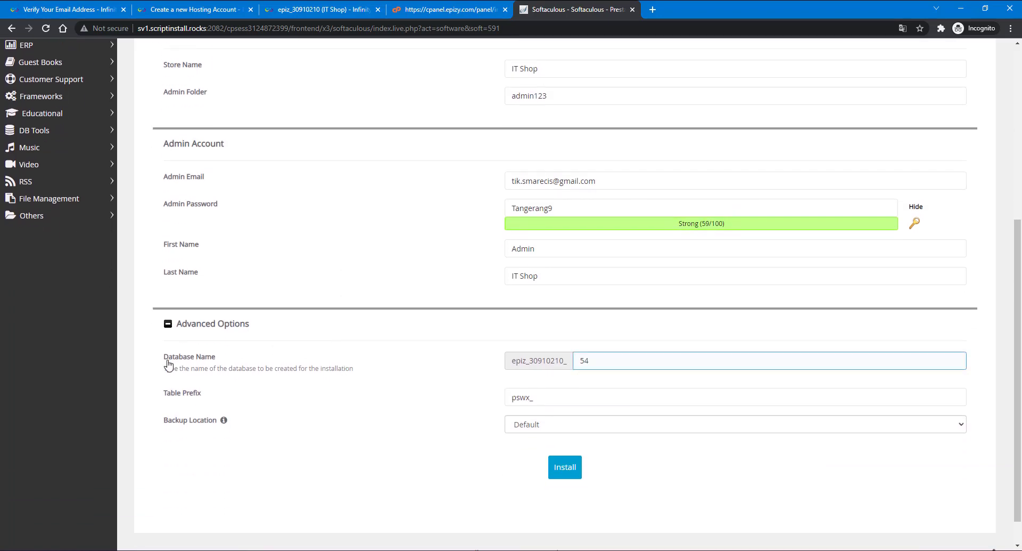
{"action": "left_click", "coordinate": [619, 364]}
{"action": "left_click_drag", "start_coordinate": [590, 362], "coordinate": [572, 366]}
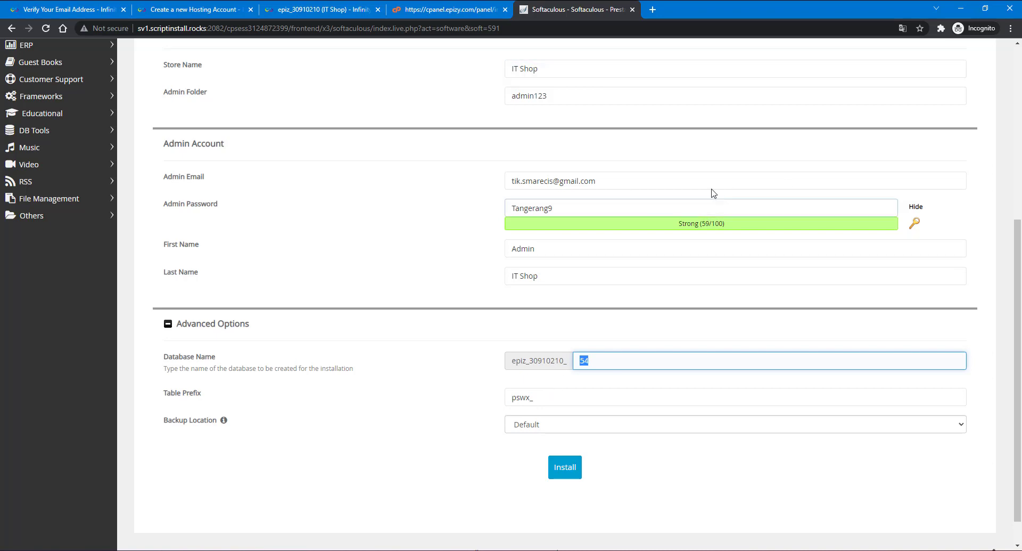
{"action": "left_click_drag", "start_coordinate": [594, 362], "coordinate": [575, 362]}
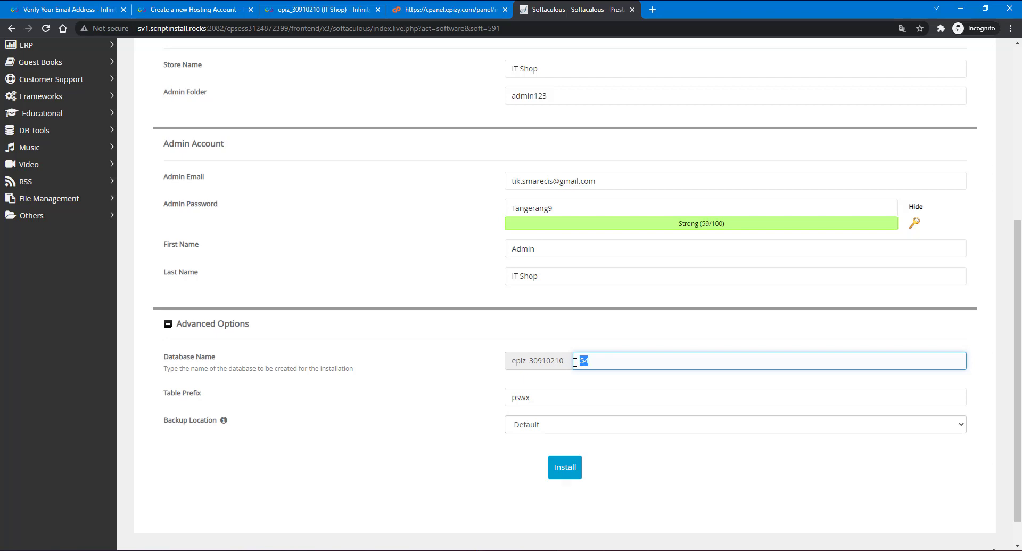
{"action": "type", "text": "it"}
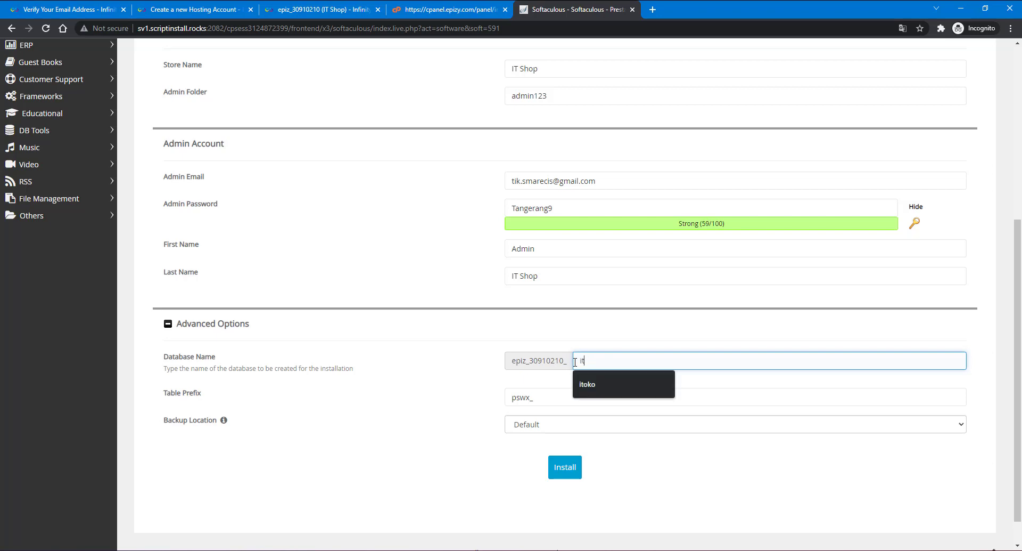
{"action": "type", "text": "shop"}
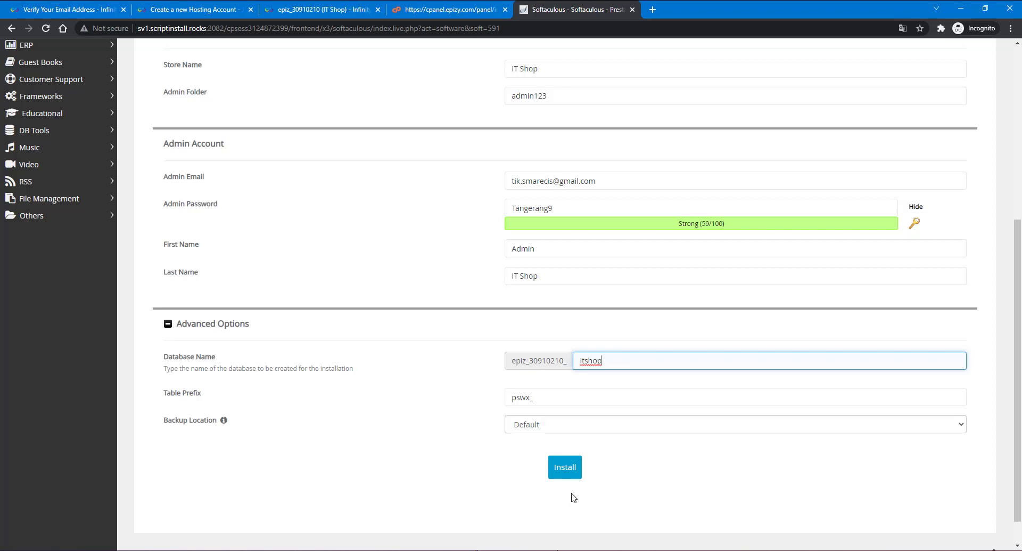
{"action": "left_click", "coordinate": [566, 467]}
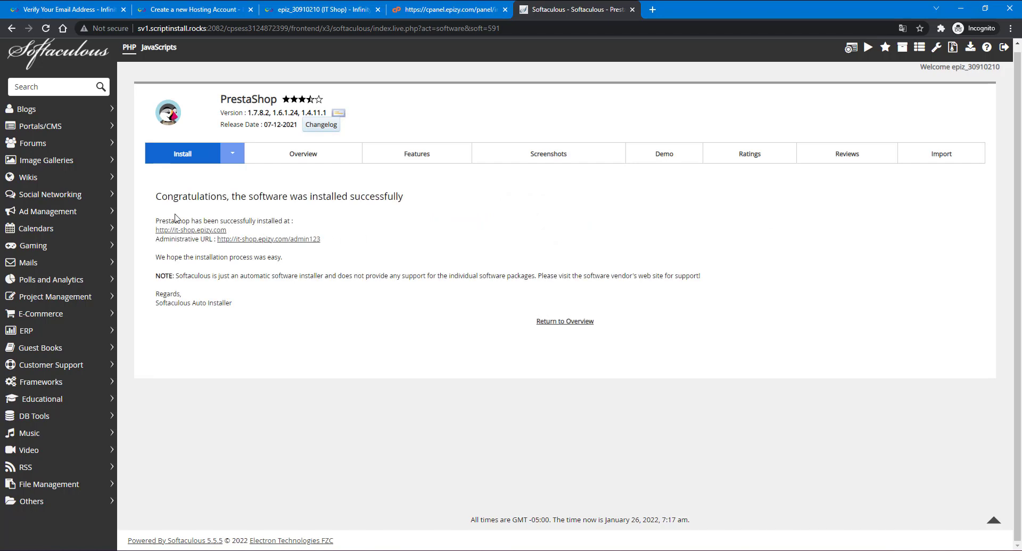
{"action": "left_click_drag", "start_coordinate": [156, 201], "coordinate": [389, 228]}
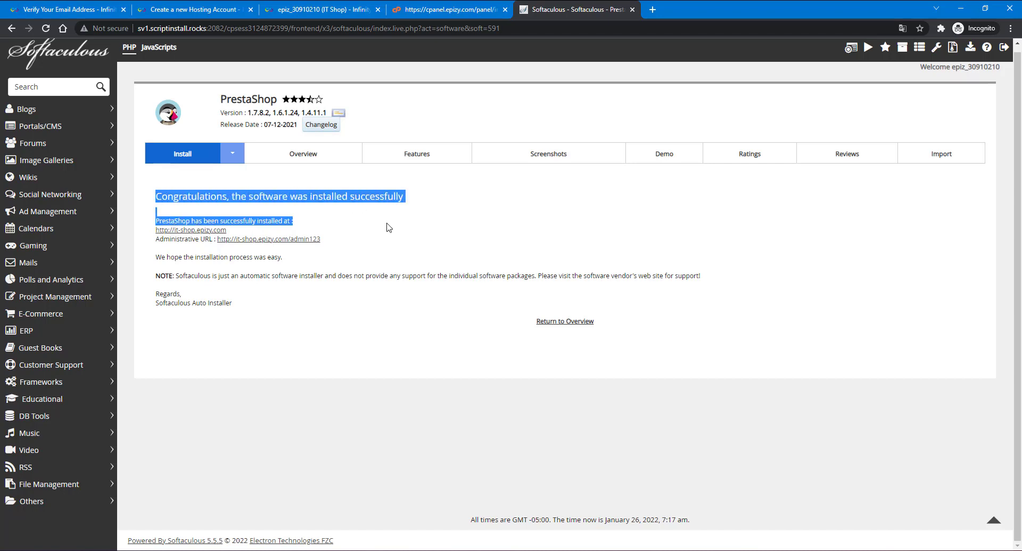
{"action": "left_click", "coordinate": [334, 229]}
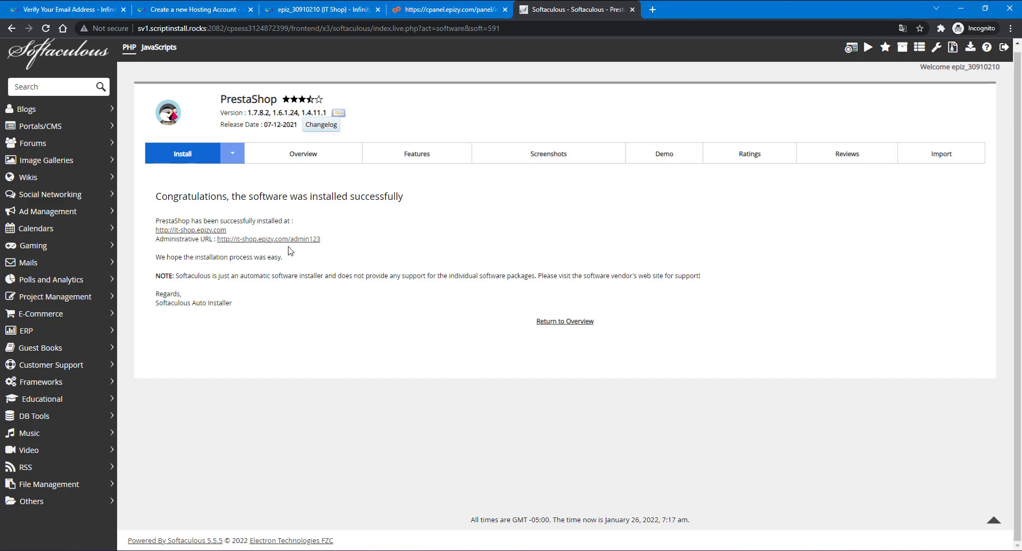
{"action": "key", "text": "ctrl+plus"}
{"action": "key", "text": "ctrl+plus"}
{"action": "key", "text": "ctrl+plus"}
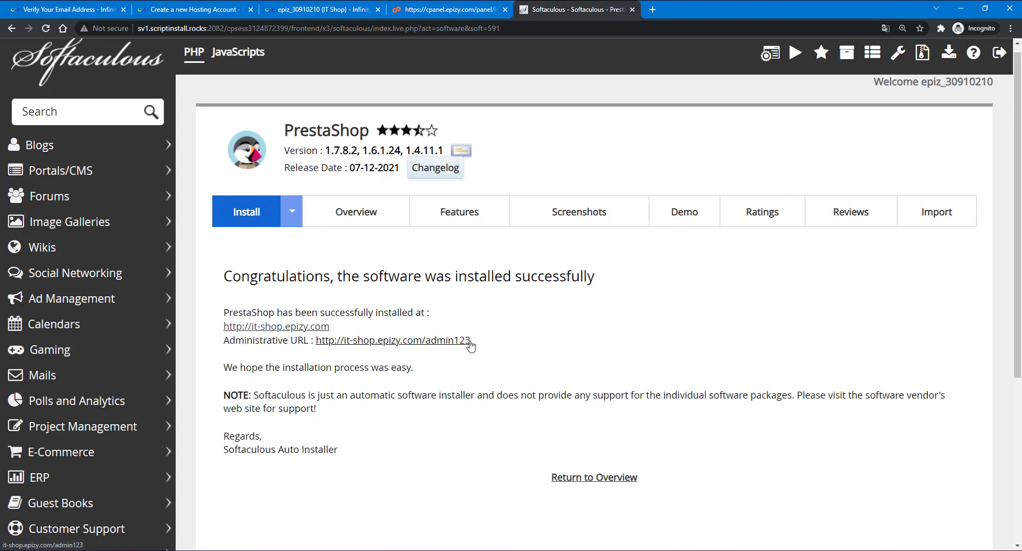
{"action": "left_click_drag", "start_coordinate": [471, 342], "coordinate": [426, 342]}
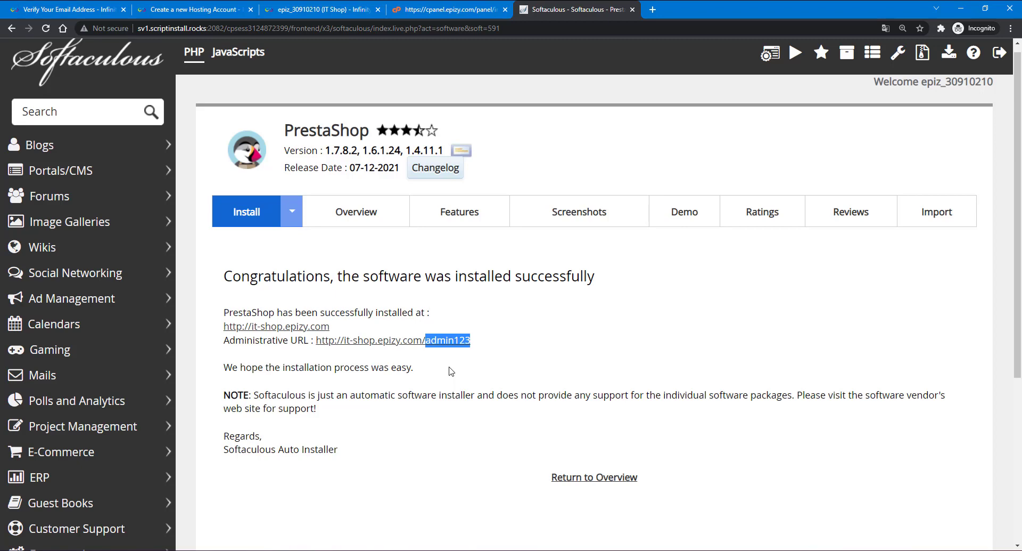
{"action": "right_click", "coordinate": [235, 327]}
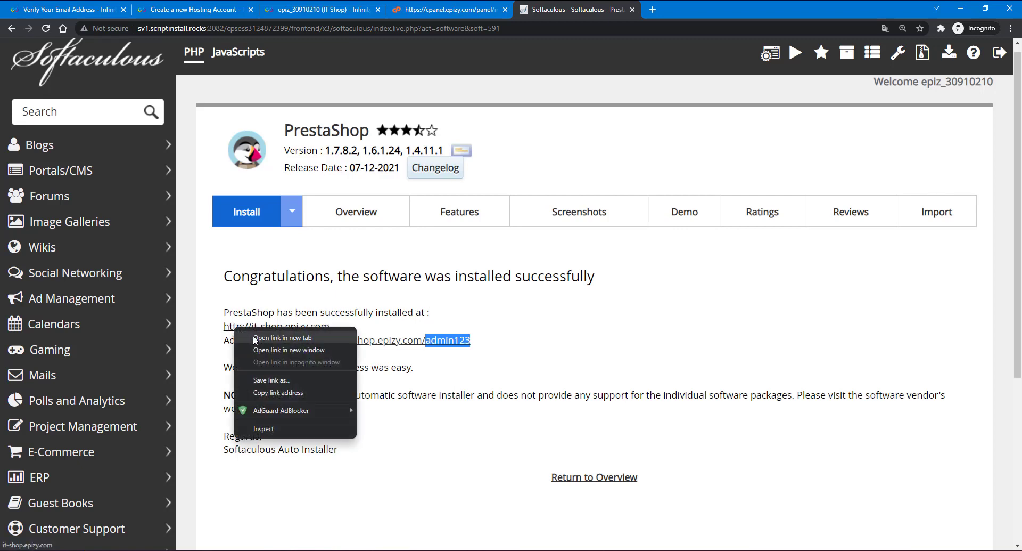
{"action": "left_click", "coordinate": [282, 338]}
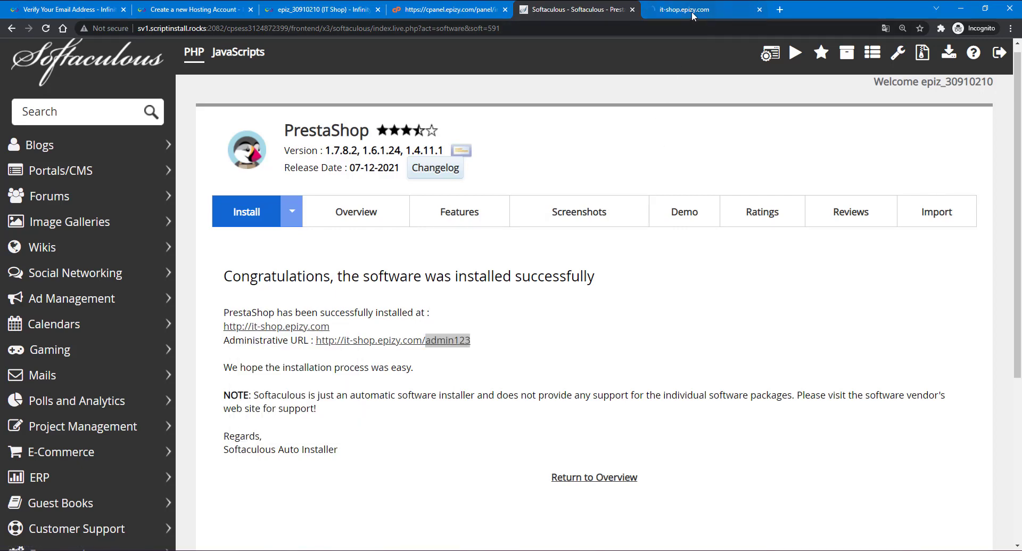
Switch to the it-shop.epizy.com storefront and look over its sample products
{"action": "left_click", "coordinate": [691, 12]}
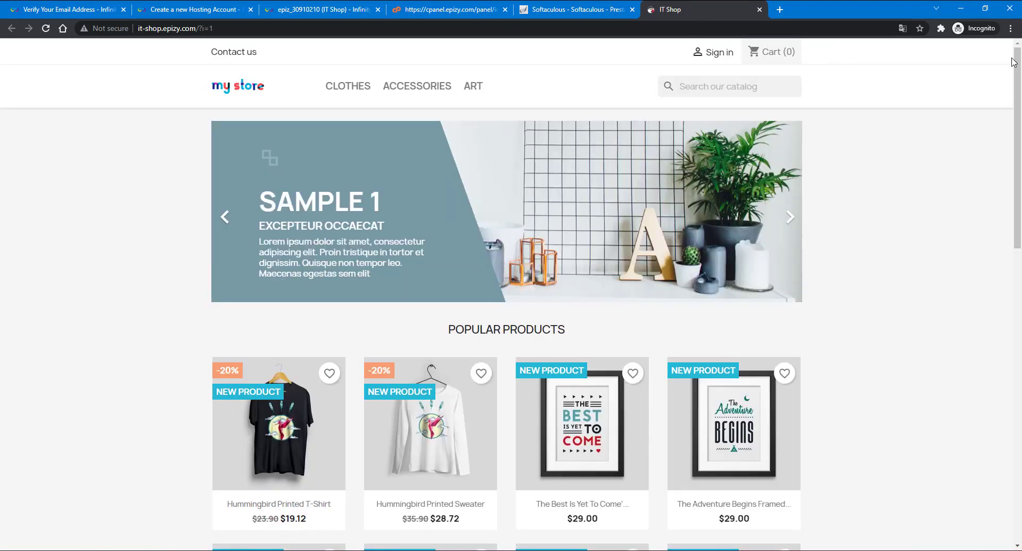
{"action": "left_click_drag", "start_coordinate": [1012, 59], "coordinate": [985, 24]}
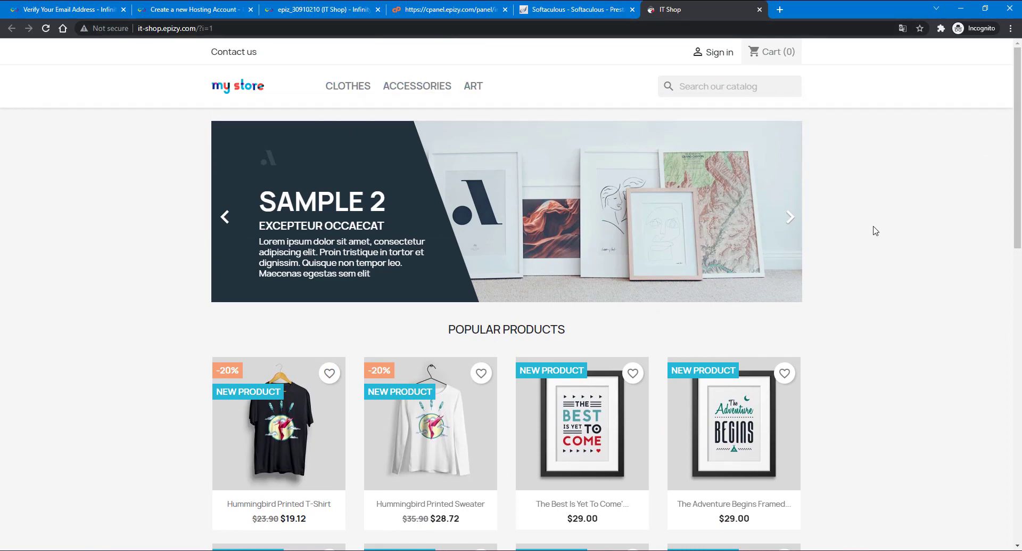
{"action": "left_click_drag", "start_coordinate": [1018, 76], "coordinate": [976, 75]}
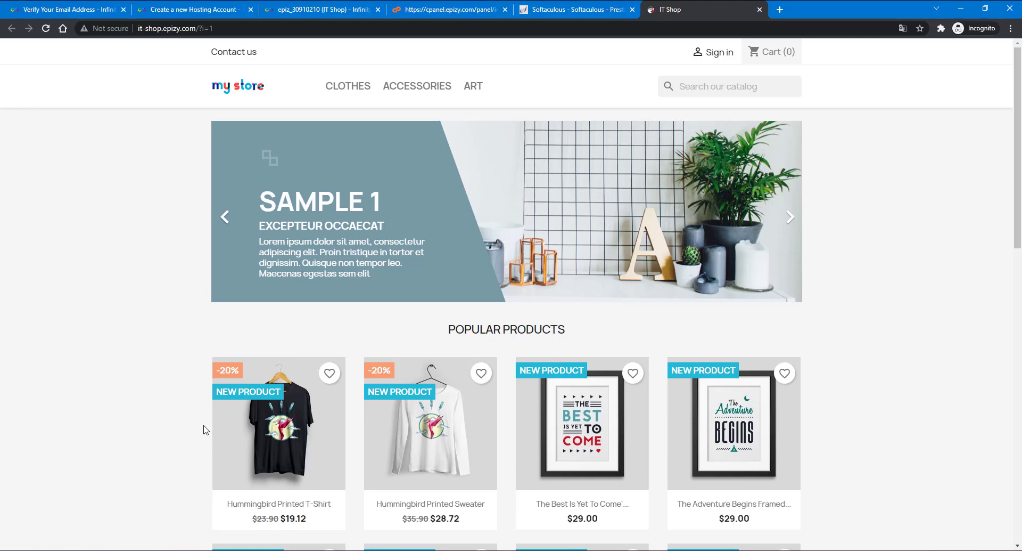
Check the install details page, then return to the storefront and edit its address
{"action": "left_click", "coordinate": [569, 8]}
{"action": "left_click", "coordinate": [520, 336]}
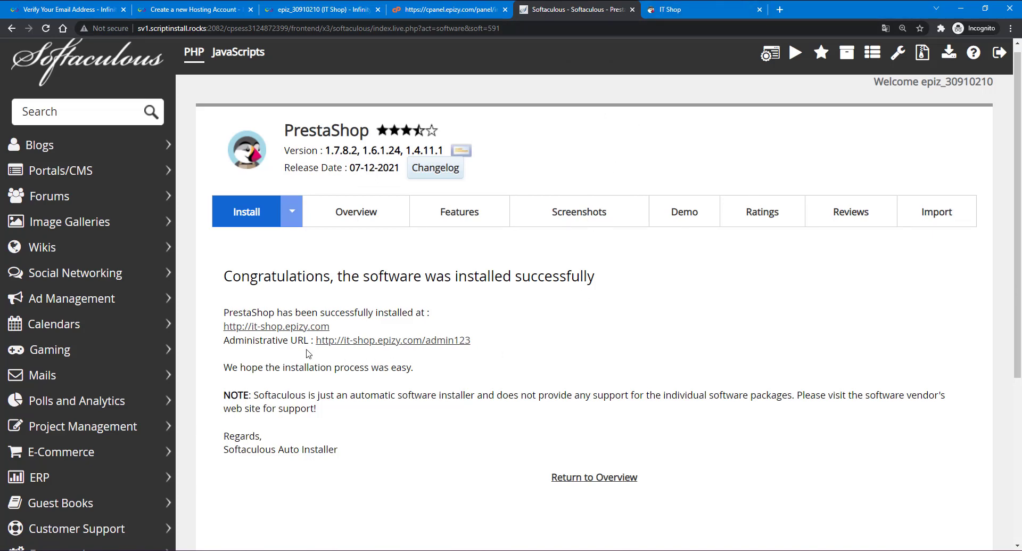
{"action": "left_click", "coordinate": [676, 11]}
{"action": "left_click", "coordinate": [141, 28]}
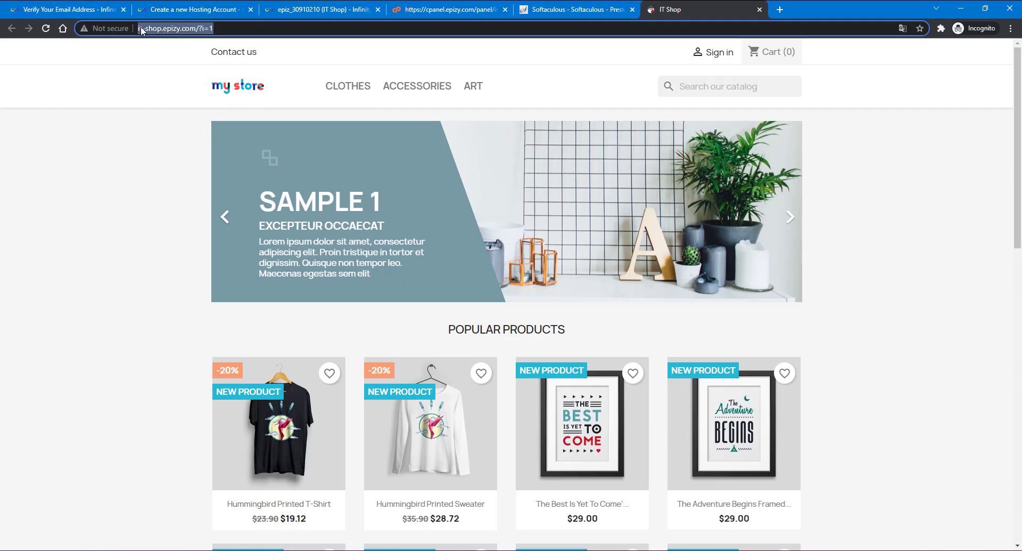
{"action": "left_click", "coordinate": [181, 28]}
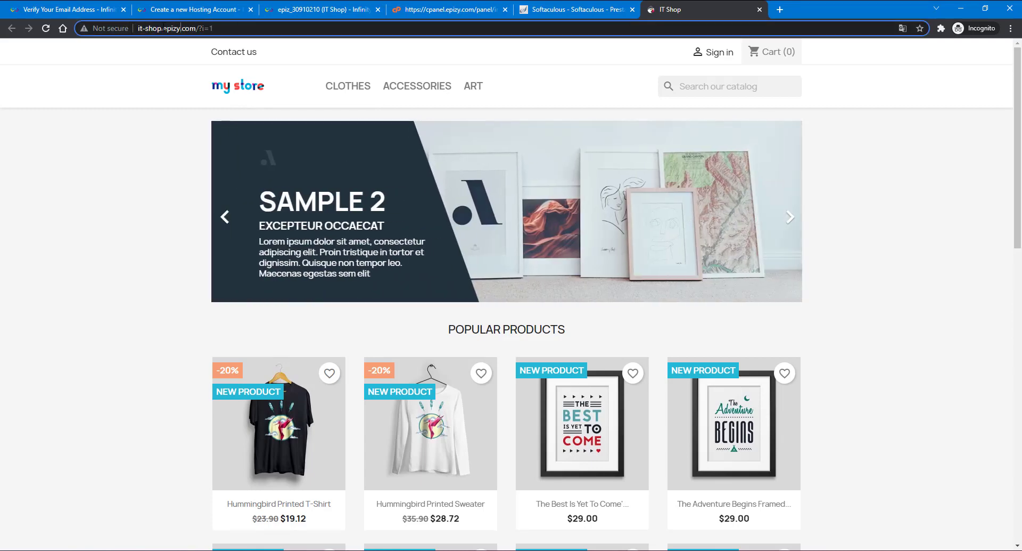
Change the address to it-shop.epizy.com/admin123 and load the back-office login page
{"action": "key", "text": "BackSpace"}
{"action": "key", "text": "BackSpace"}
{"action": "key", "text": "BackSpace"}
{"action": "key", "text": "BackSpace"}
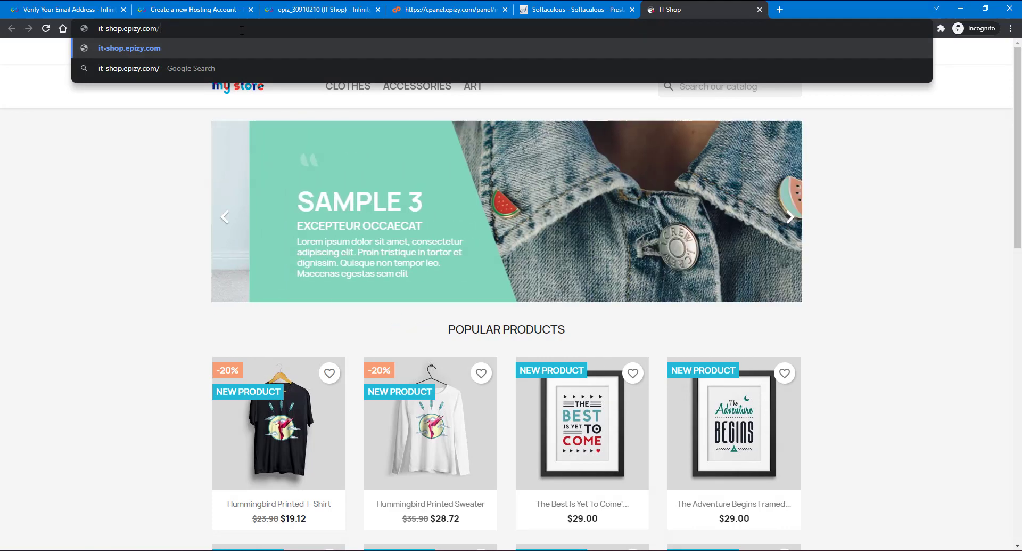
{"action": "key", "text": "BackSpace"}
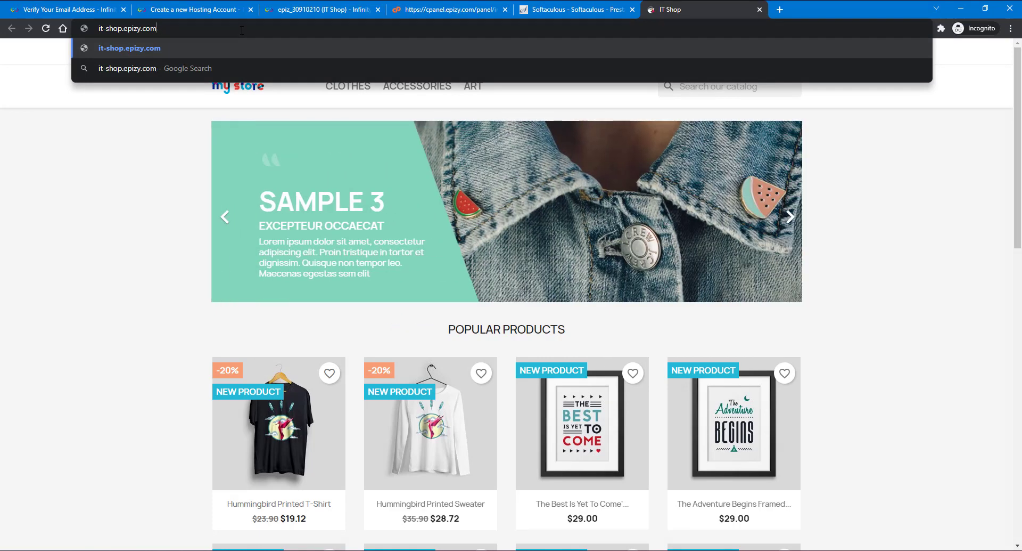
{"action": "type", "text": "/adm"}
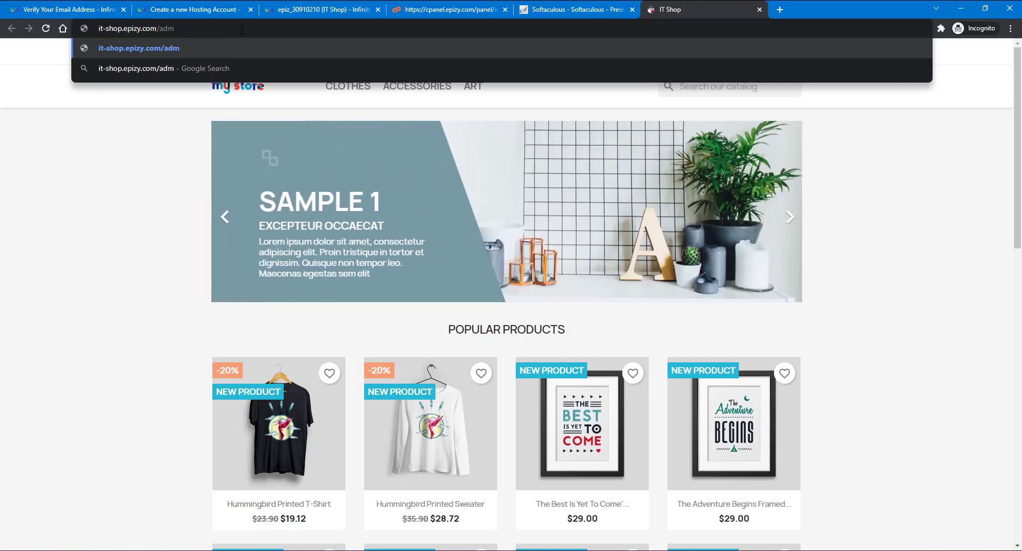
{"action": "type", "text": "in123"}
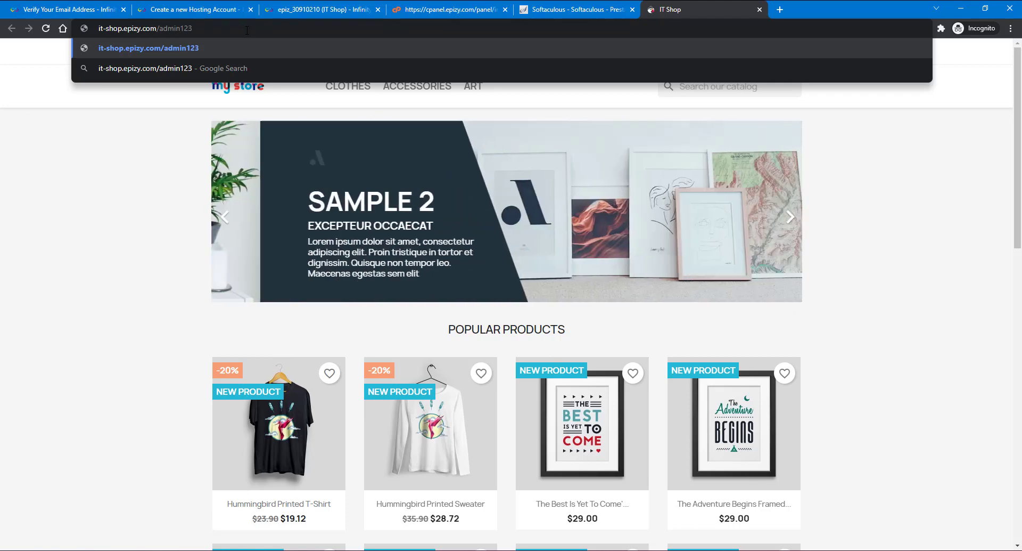
{"action": "left_click_drag", "start_coordinate": [159, 28], "coordinate": [203, 24]}
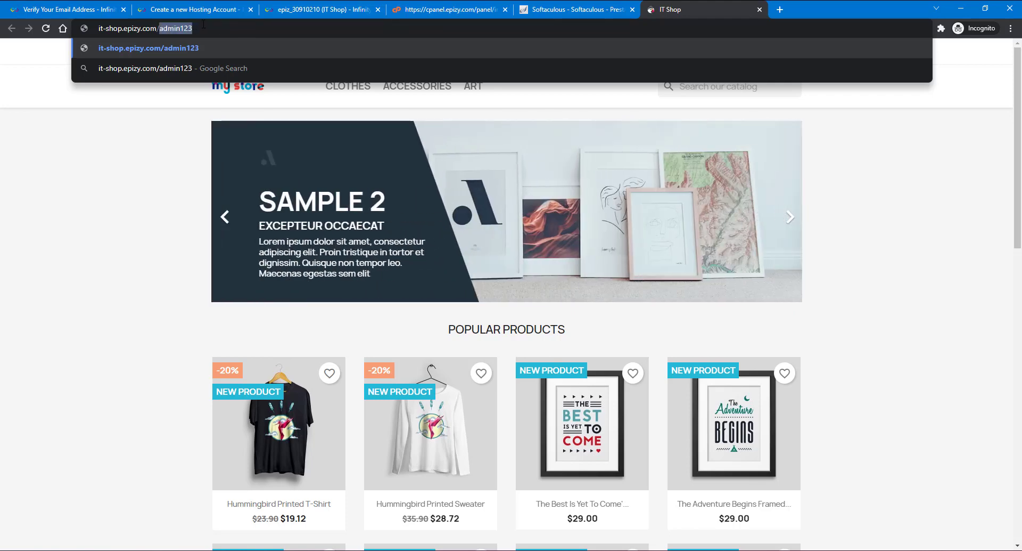
{"action": "key", "text": "Return"}
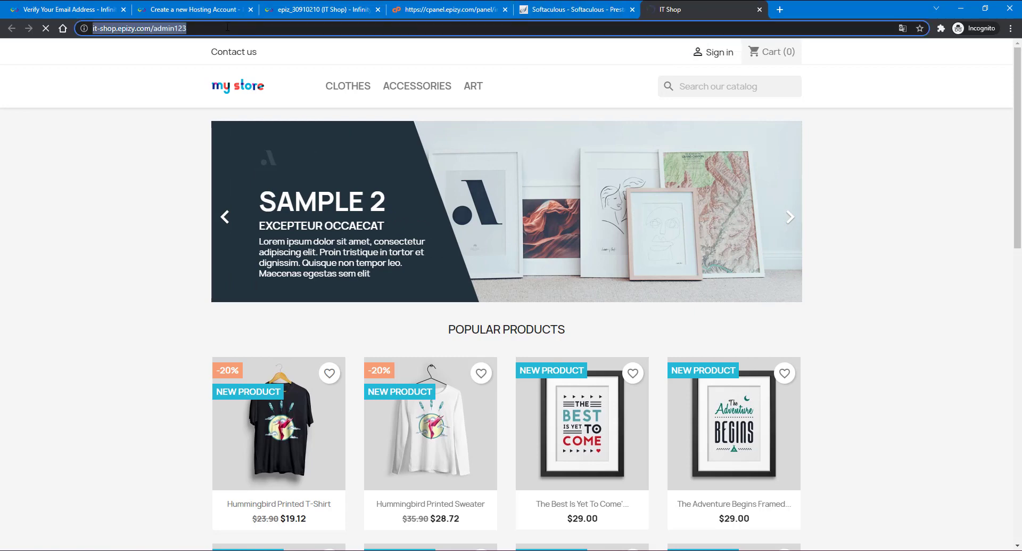
{"action": "left_click", "coordinate": [176, 29]}
{"action": "double_click", "coordinate": [173, 29]}
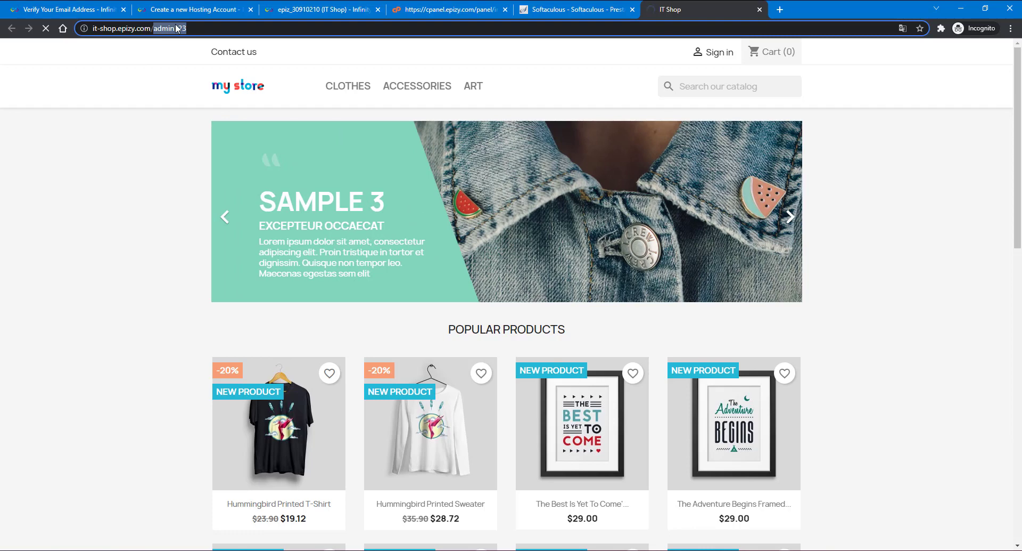
{"action": "key", "text": "Return"}
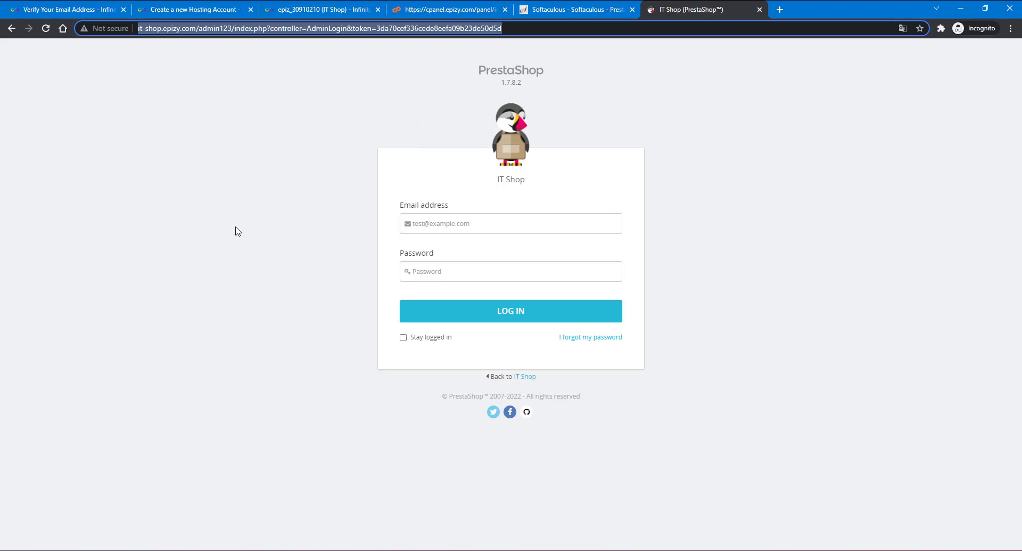
Recheck the admin login details on the install page before filling the form
{"action": "left_click", "coordinate": [716, 104]}
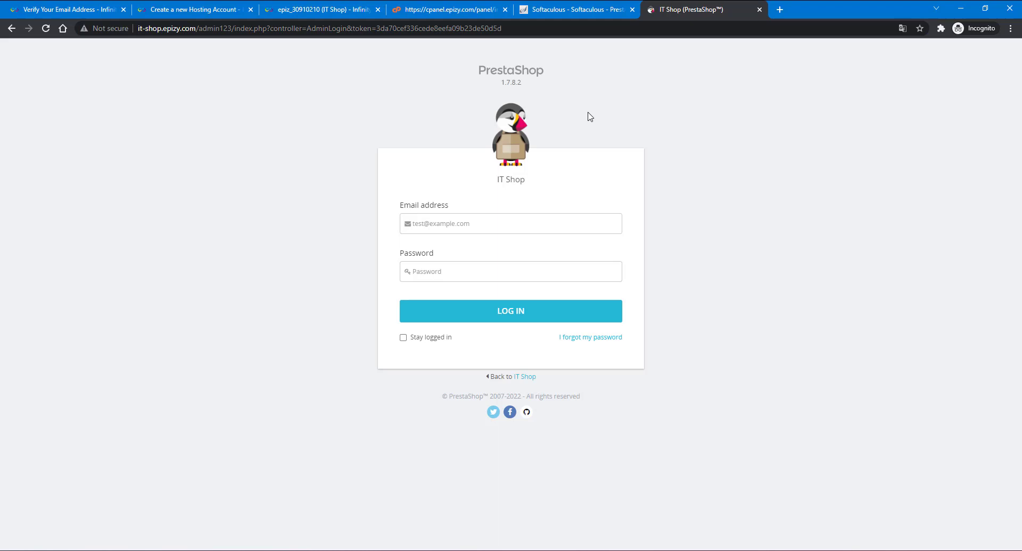
{"action": "left_click", "coordinate": [454, 223]}
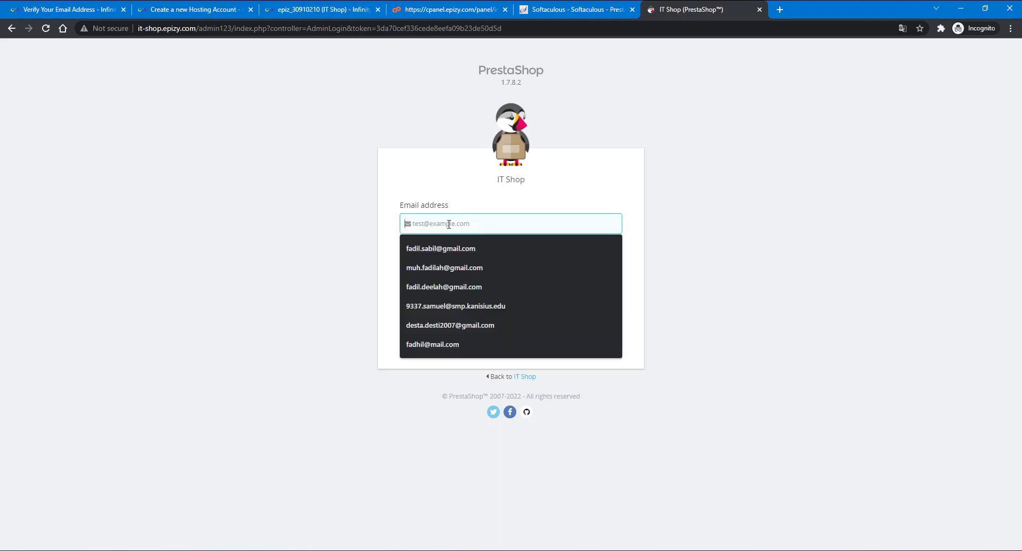
{"action": "left_click", "coordinate": [362, 241]}
{"action": "left_click", "coordinate": [422, 264]}
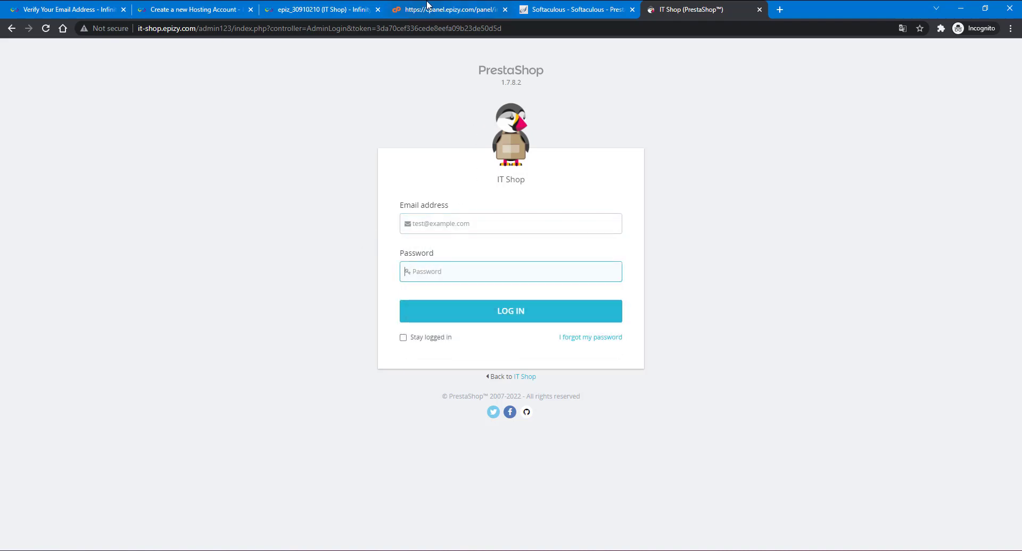
{"action": "left_click", "coordinate": [553, 10]}
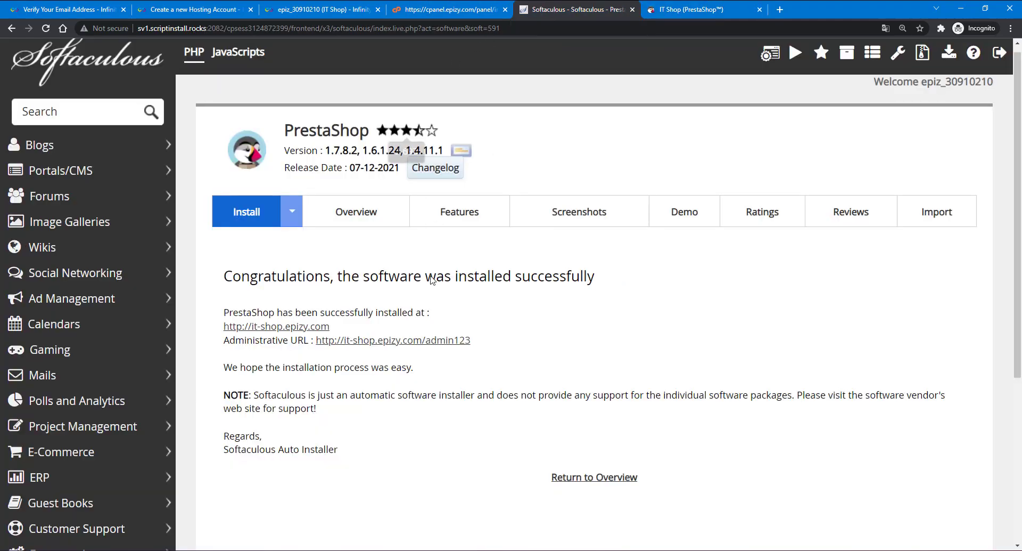
{"action": "left_click", "coordinate": [708, 8]}
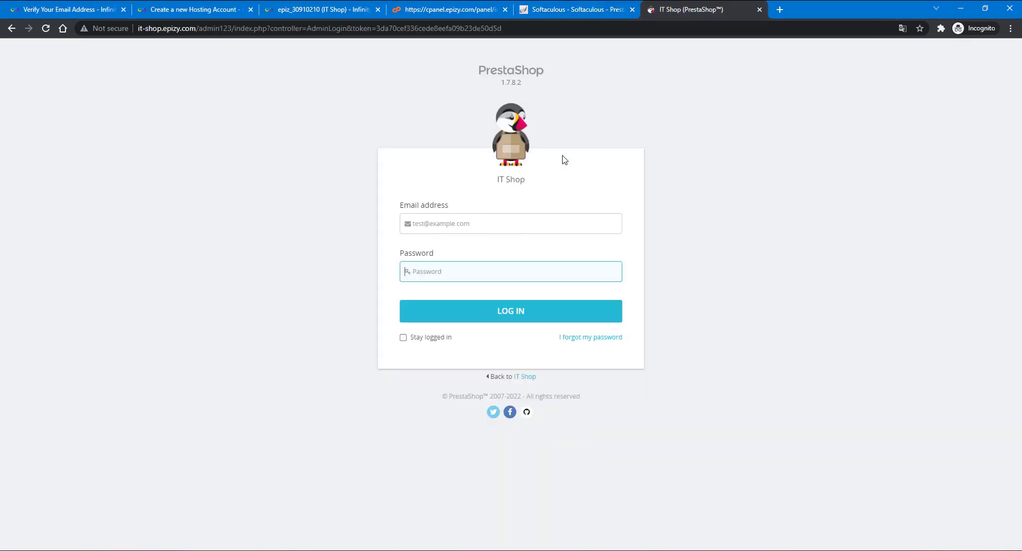
Enter the admin email and password and log in to the back office
{"action": "left_click", "coordinate": [471, 223]}
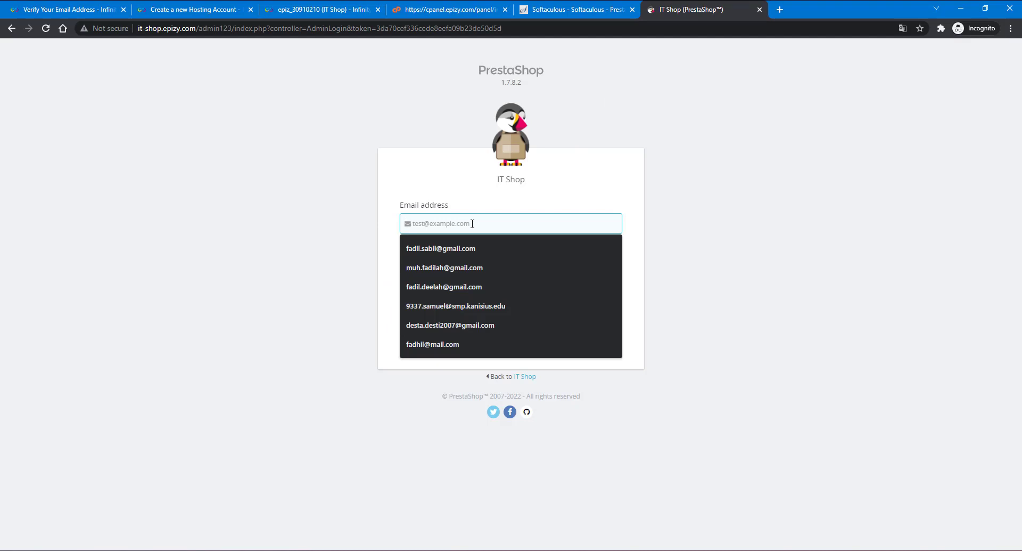
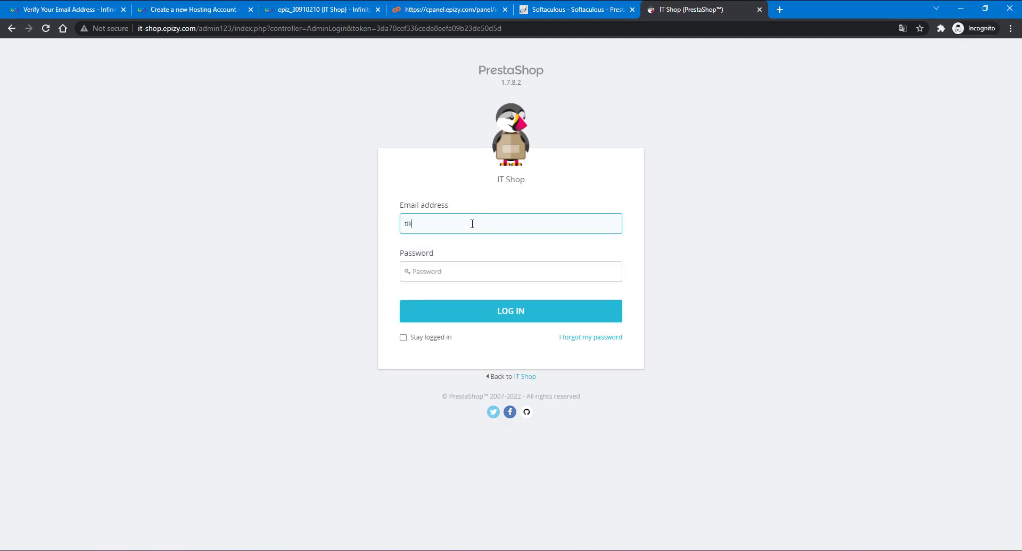
{"action": "key", "text": "Tab"}
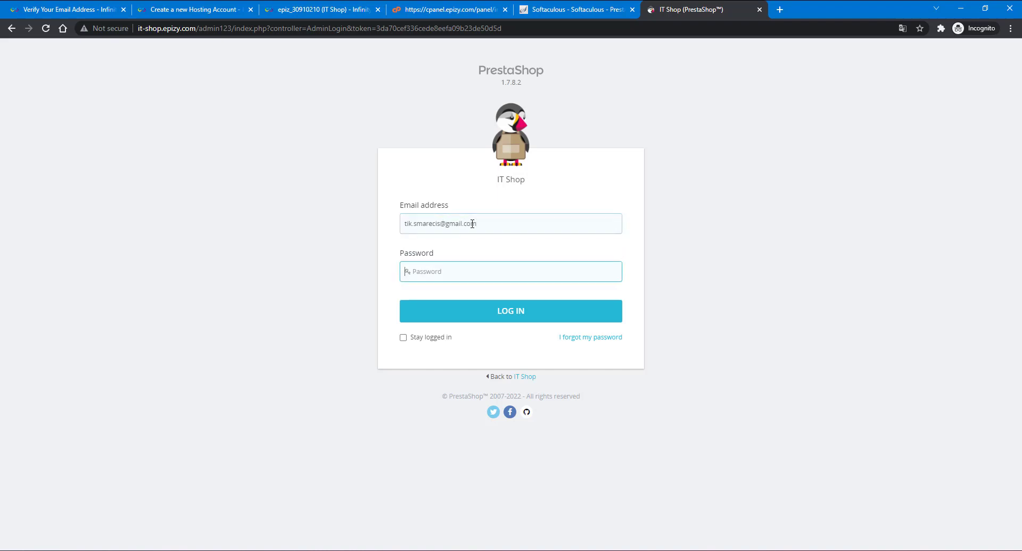
{"action": "type", "text": "•••••••"}
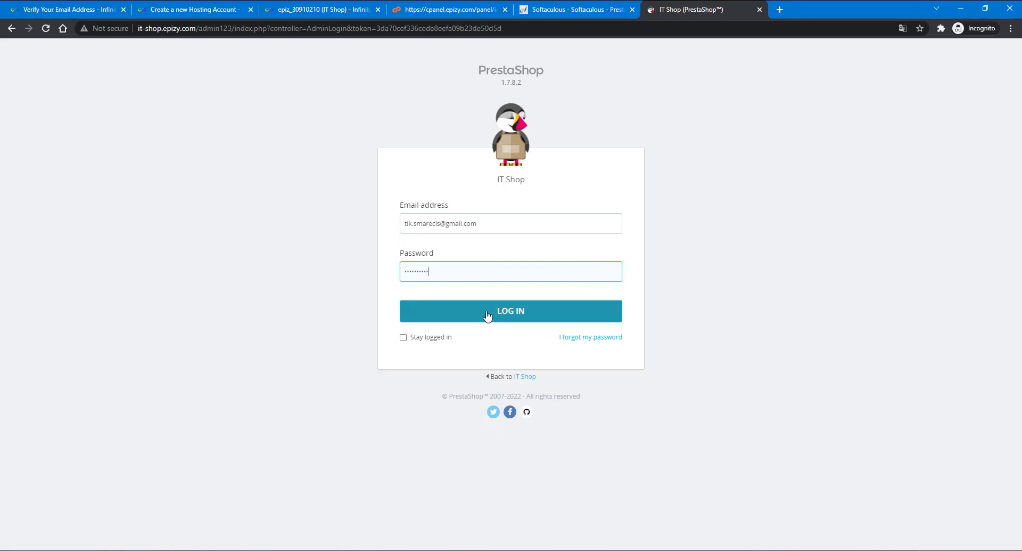
{"action": "left_click", "coordinate": [514, 314]}
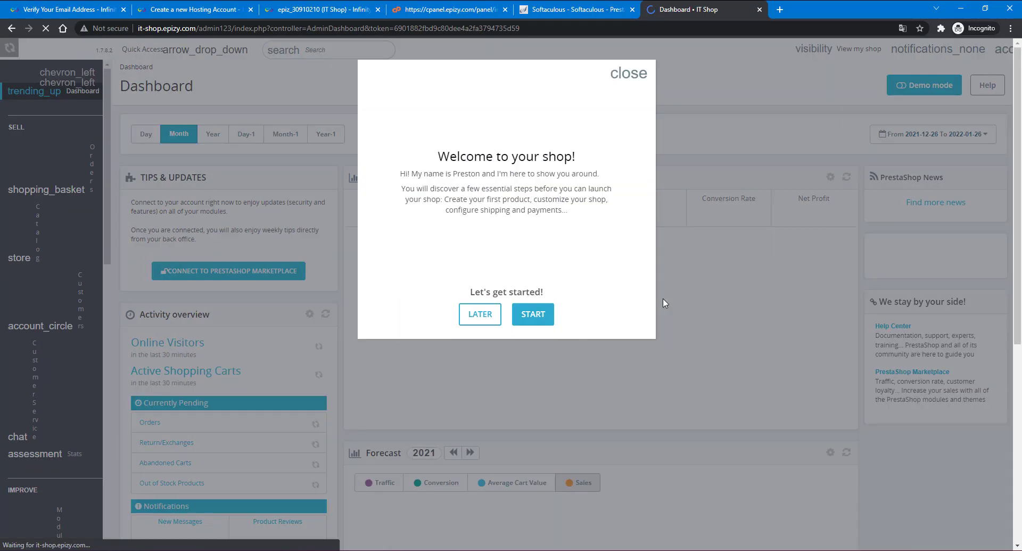
Close the 'Welcome to your shop!' popup to reveal the full IT Shop Dashboard
{"action": "left_click", "coordinate": [640, 74]}
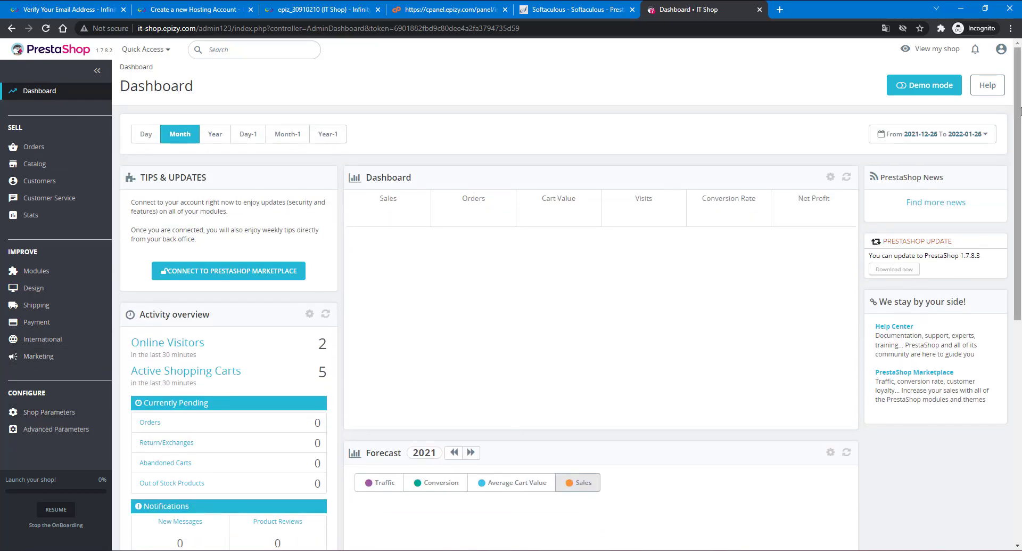
{"action": "mouse_move", "coordinate": [1018, 115]}
{"action": "left_mouse_down"}
{"action": "mouse_move", "coordinate": [1018, 209]}
{"action": "mouse_move", "coordinate": [1011, 108]}
{"action": "left_mouse_up"}
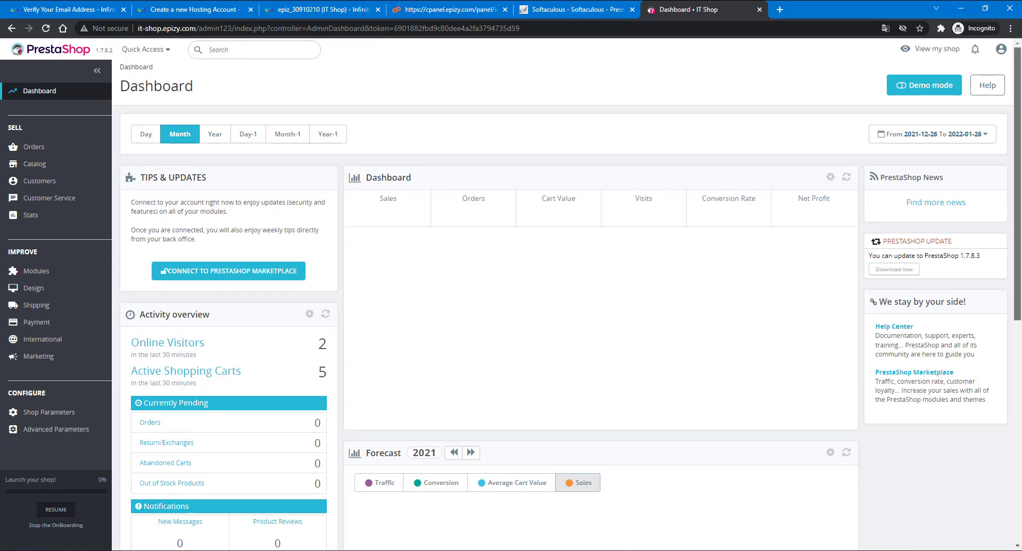